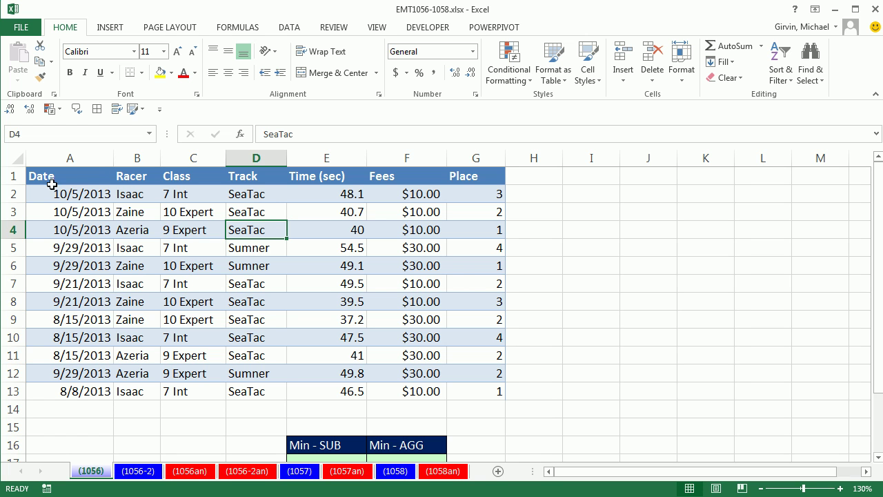
{"action": "left_click_drag", "start_coordinate": [44, 179], "coordinate": [483, 178]}
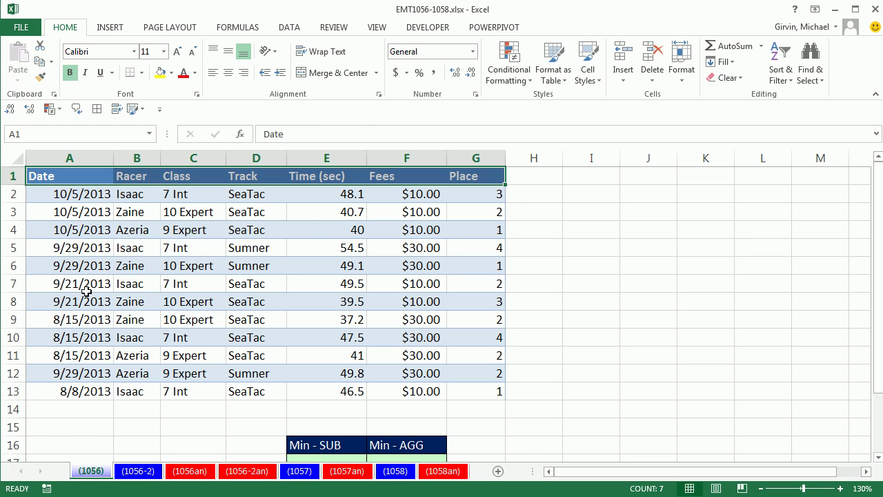
{"action": "left_click_drag", "start_coordinate": [332, 196], "coordinate": [343, 386]}
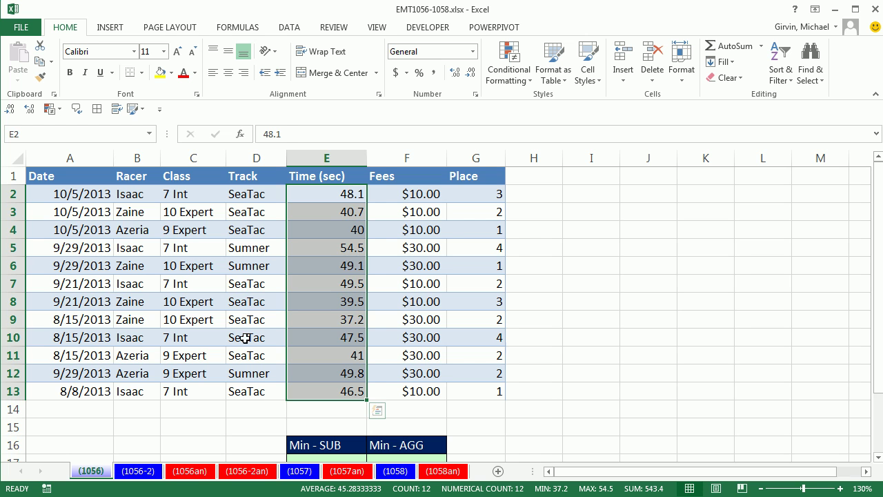
Convert the race data in A1:G13 into a table with headers and name it RacerTable.
{"action": "left_click", "coordinate": [224, 265]}
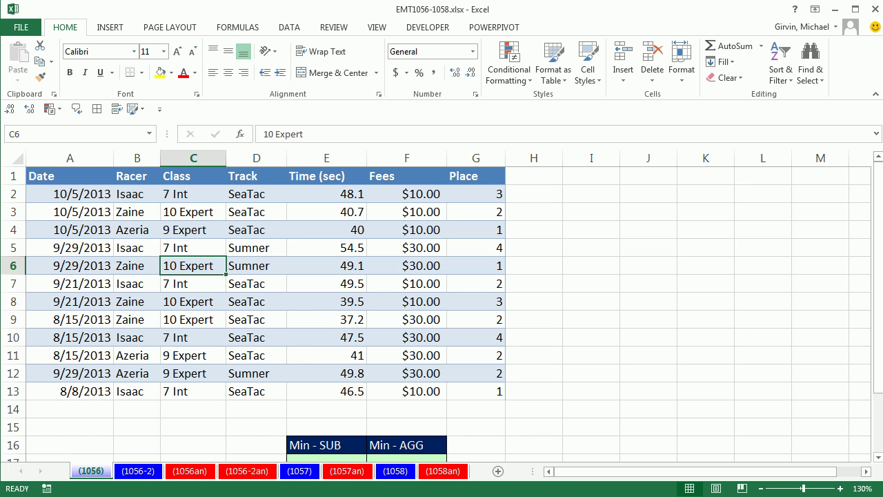
{"action": "key", "text": "ctrl+t"}
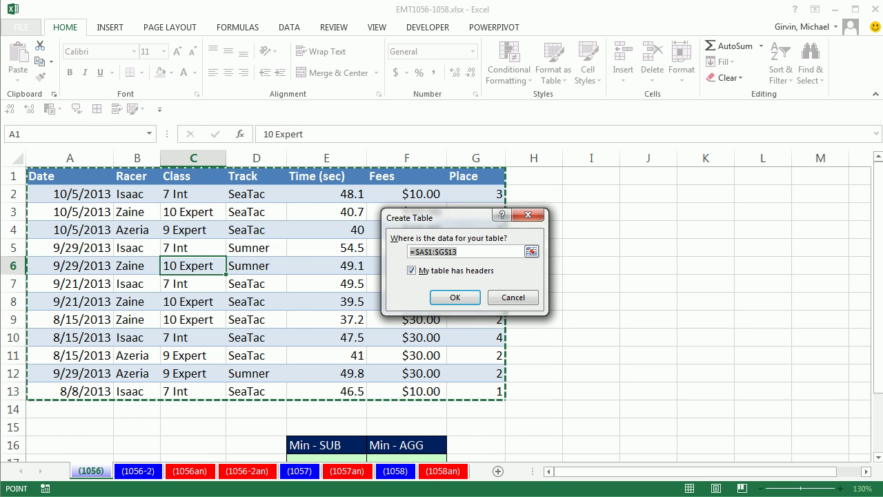
{"action": "left_click", "coordinate": [455, 298]}
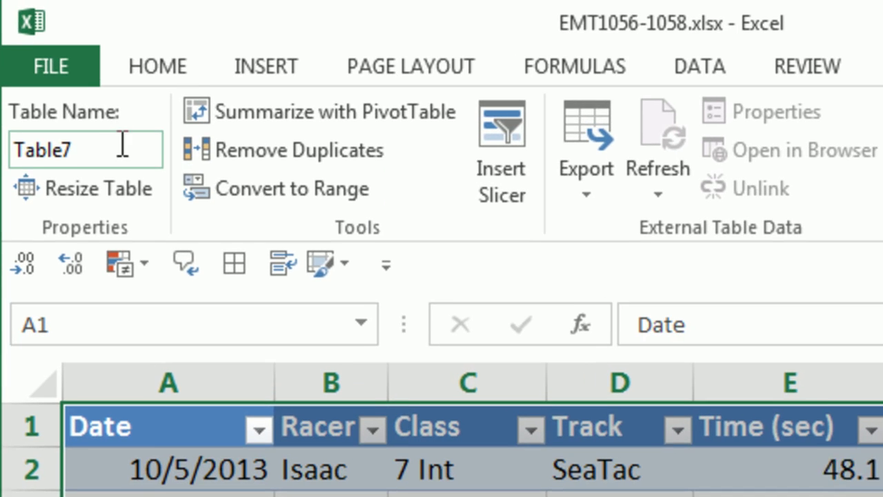
{"action": "left_click", "coordinate": [51, 63]}
{"action": "type", "text": "RacerTable"}
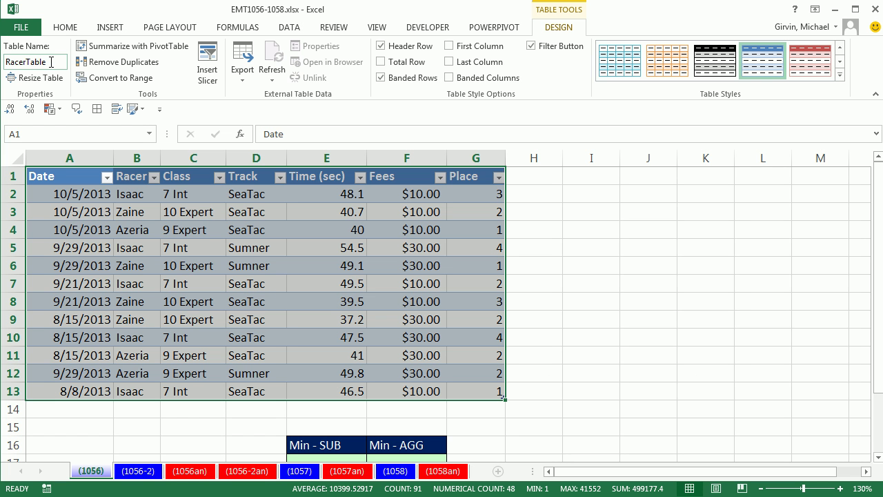
{"action": "left_click", "coordinate": [154, 177]}
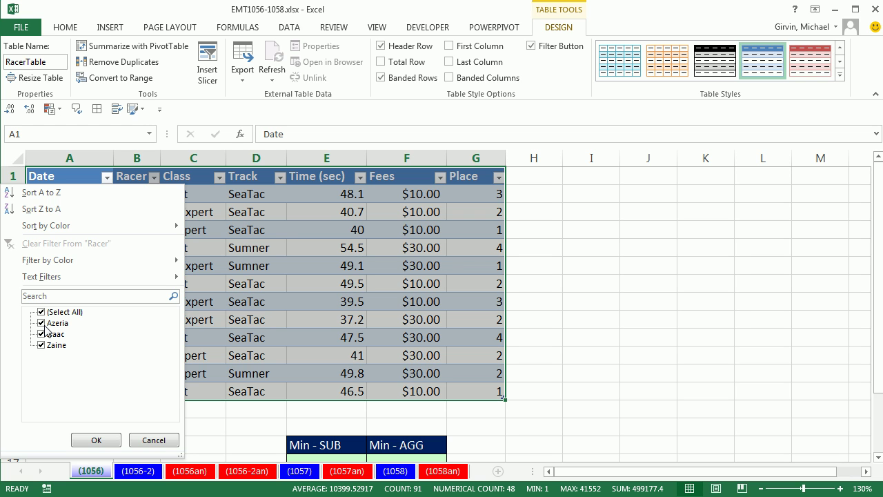
{"action": "left_click", "coordinate": [154, 176]}
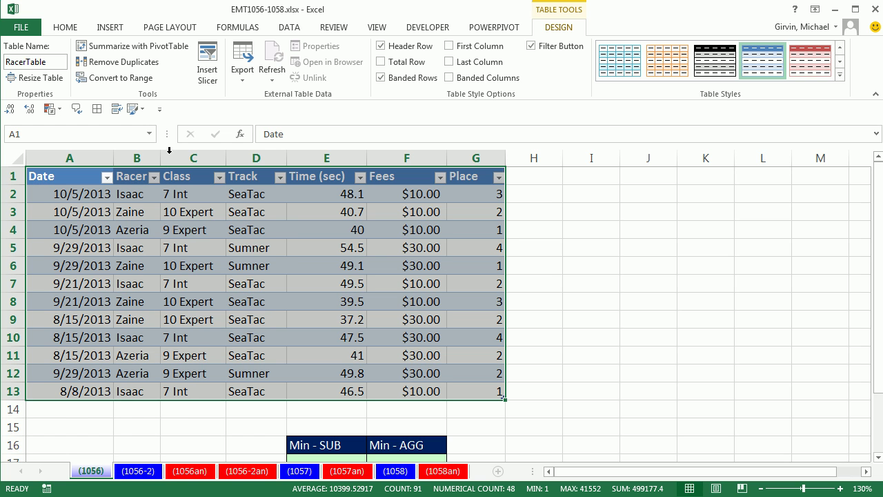
Insert slicers for the Racer and Track fields and move them apart toward the empty columns beside the table.
{"action": "left_click", "coordinate": [208, 76]}
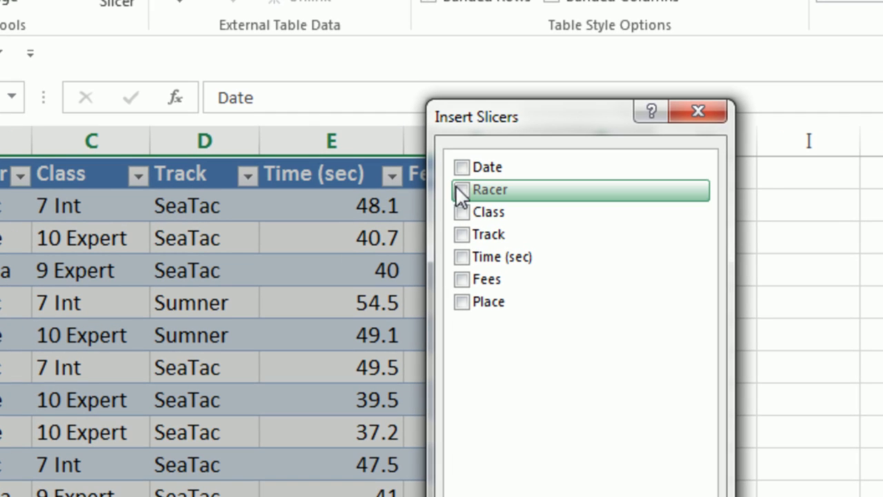
{"action": "left_click", "coordinate": [462, 190]}
{"action": "left_click", "coordinate": [462, 235]}
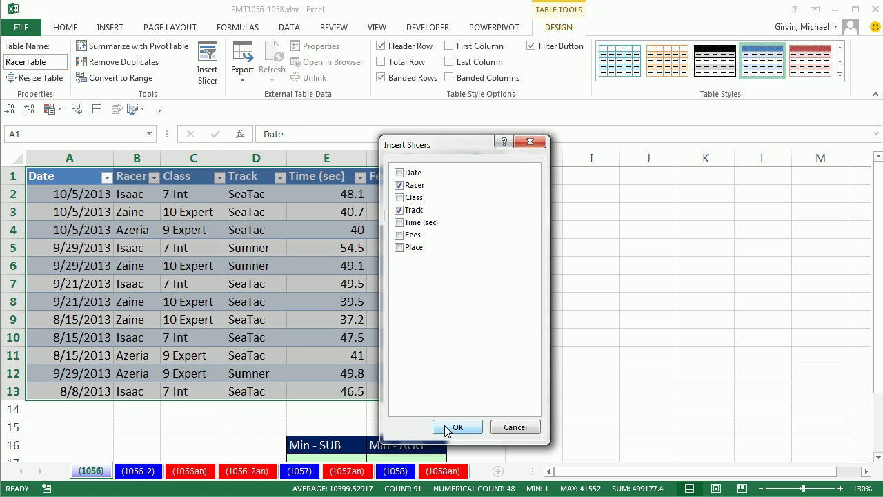
{"action": "left_click", "coordinate": [457, 426]}
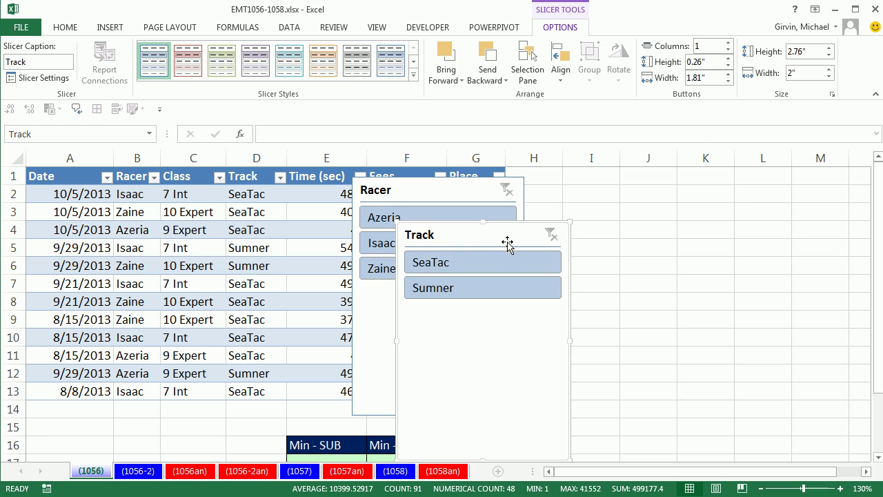
{"action": "left_click_drag", "start_coordinate": [507, 242], "coordinate": [755, 208]}
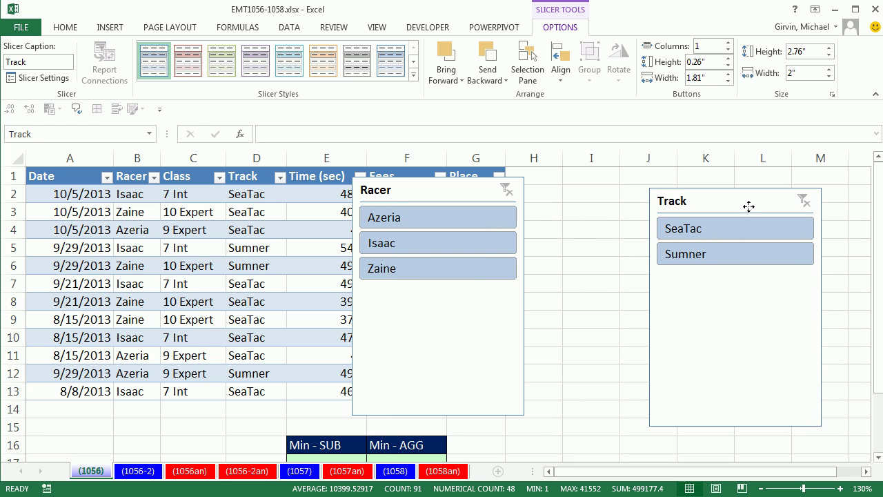
{"action": "left_click_drag", "start_coordinate": [471, 381], "coordinate": [558, 392]}
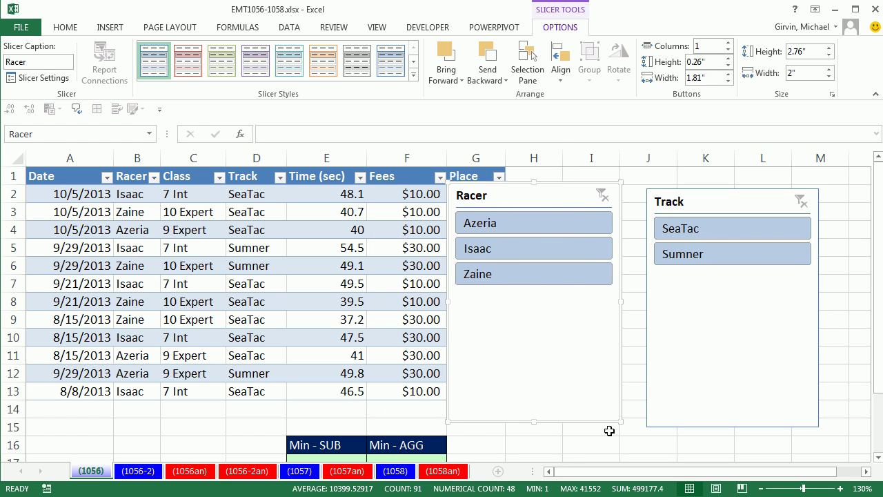
Shrink the Racer slicer to about 1.41" high by 1.04" wide beside the table and apply the light red slicer style.
{"action": "left_click_drag", "start_coordinate": [613, 419], "coordinate": [539, 304]}
{"action": "left_click_drag", "start_coordinate": [496, 196], "coordinate": [570, 196]}
{"action": "left_click", "coordinate": [191, 64]}
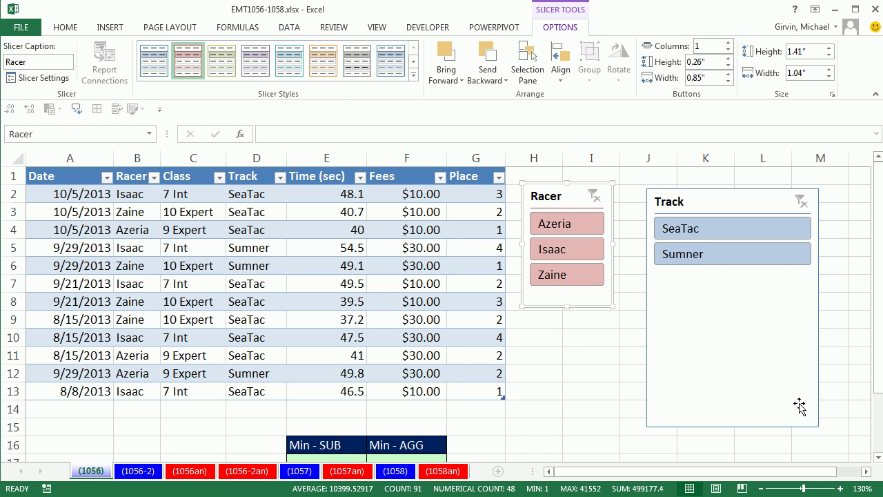
Shrink the Track slicer to about 1.21" high by 1.05" wide and apply the light green slicer style.
{"action": "left_click_drag", "start_coordinate": [817, 426], "coordinate": [729, 293]}
{"action": "left_click", "coordinate": [232, 66]}
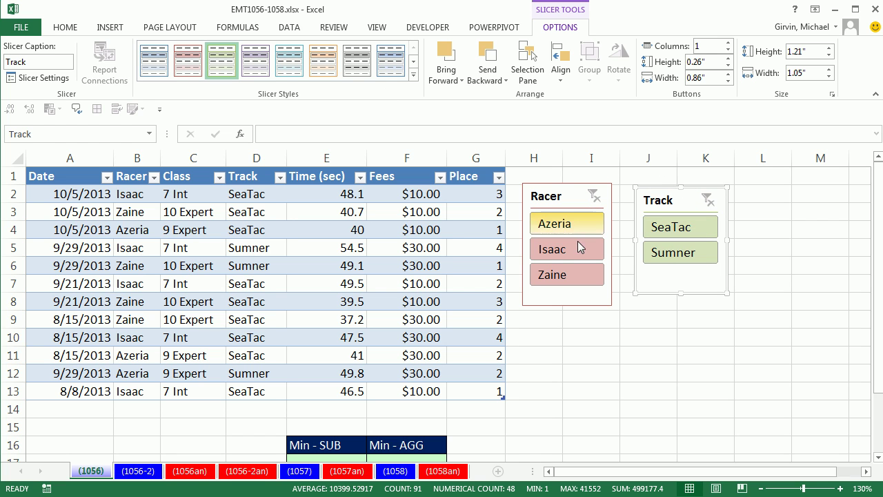
Filter the table with the slicers to the second listed racer and the SeaTac track.
{"action": "left_click", "coordinate": [552, 250]}
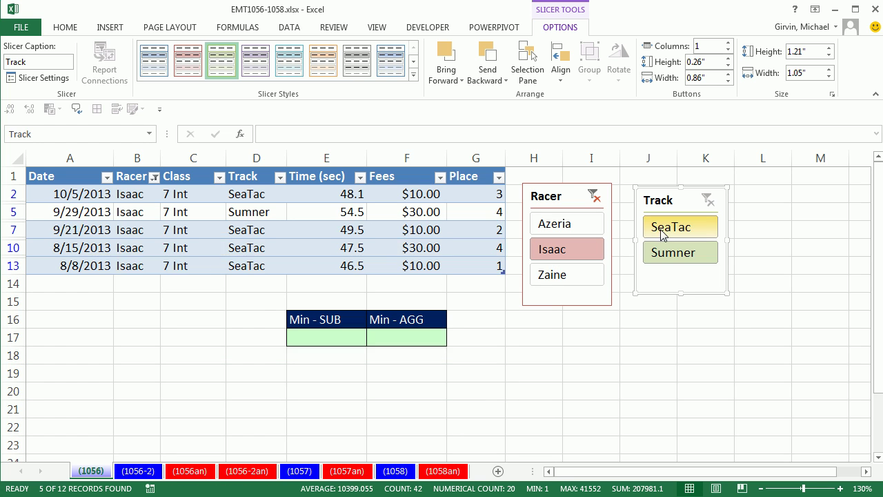
{"action": "left_click", "coordinate": [659, 227]}
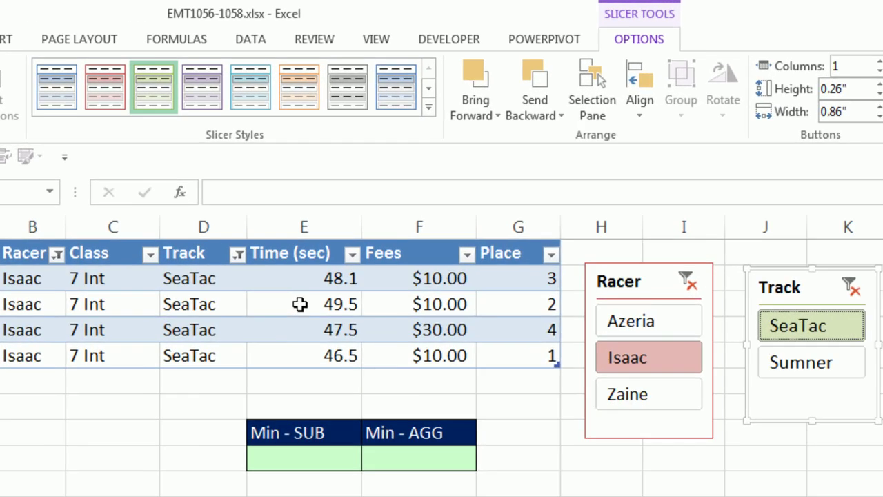
{"action": "left_click", "coordinate": [323, 212]}
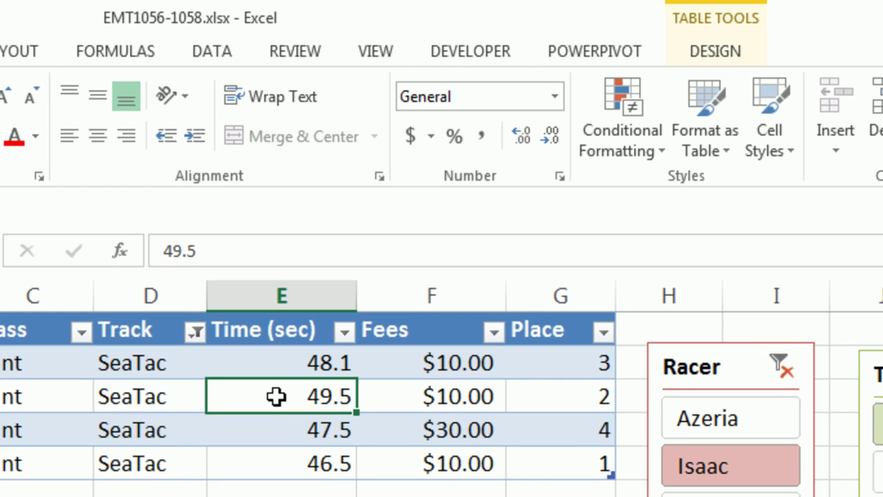
{"action": "right_click", "coordinate": [275, 396]}
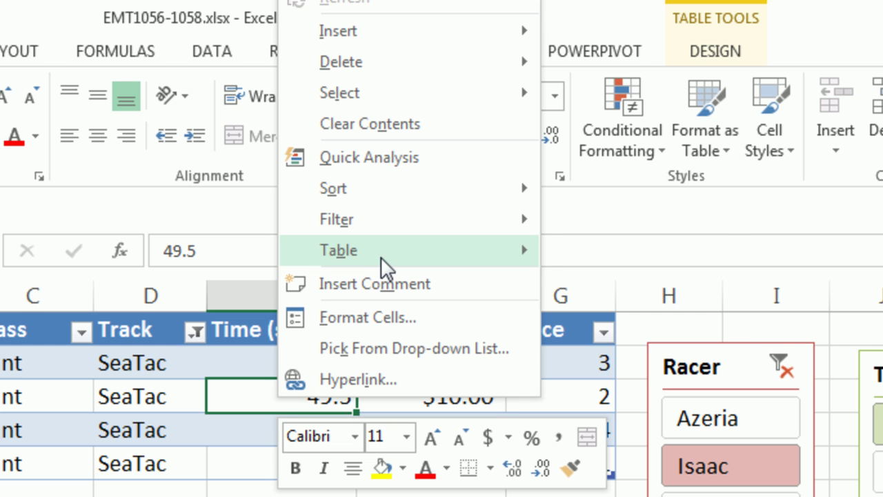
{"action": "mouse_move", "coordinate": [502, 260]}
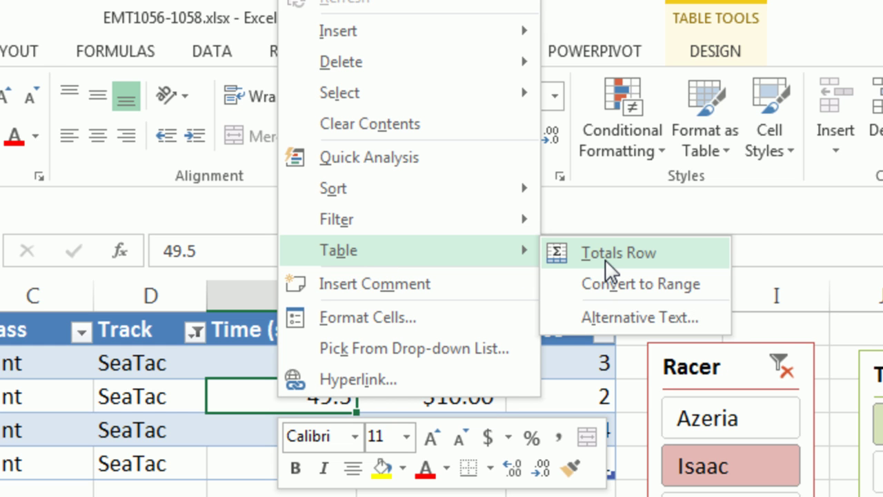
{"action": "key", "text": "Escape"}
{"action": "key", "text": "Escape"}
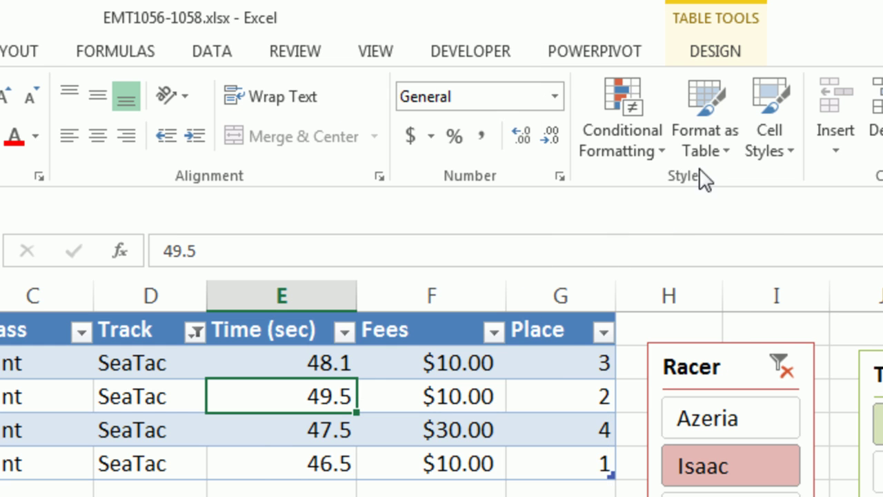
Turn the table's Total Row option on and back off.
{"action": "left_click", "coordinate": [693, 51]}
{"action": "left_click", "coordinate": [382, 115]}
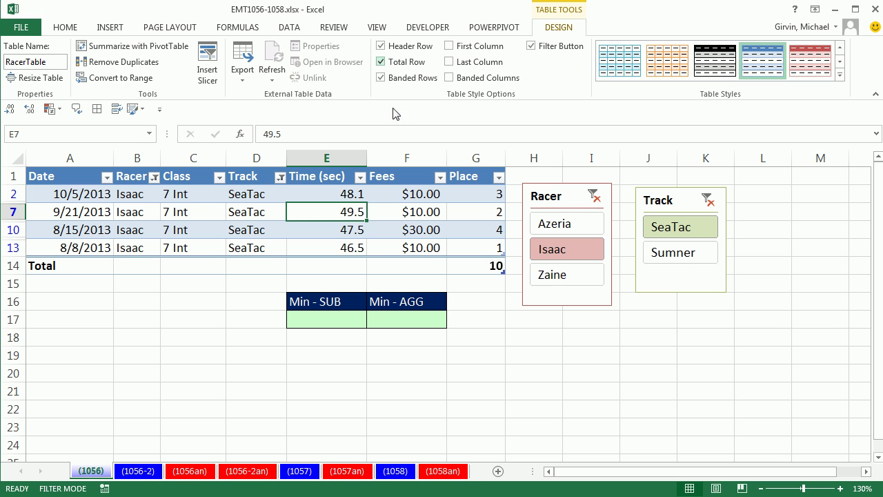
{"action": "left_click", "coordinate": [382, 63]}
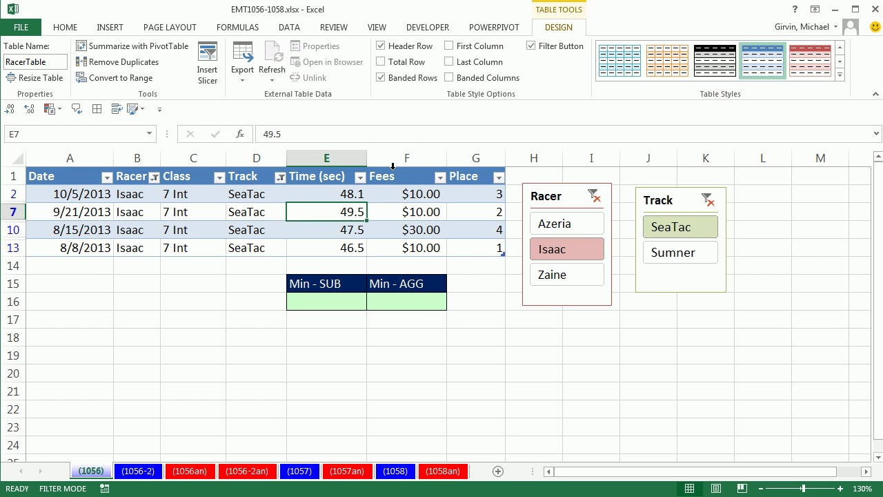
Move the Min - SUB and Min - AGG block with its result cells down to E17:F18.
{"action": "left_click", "coordinate": [352, 264]}
{"action": "left_click_drag", "start_coordinate": [352, 285], "coordinate": [408, 296]}
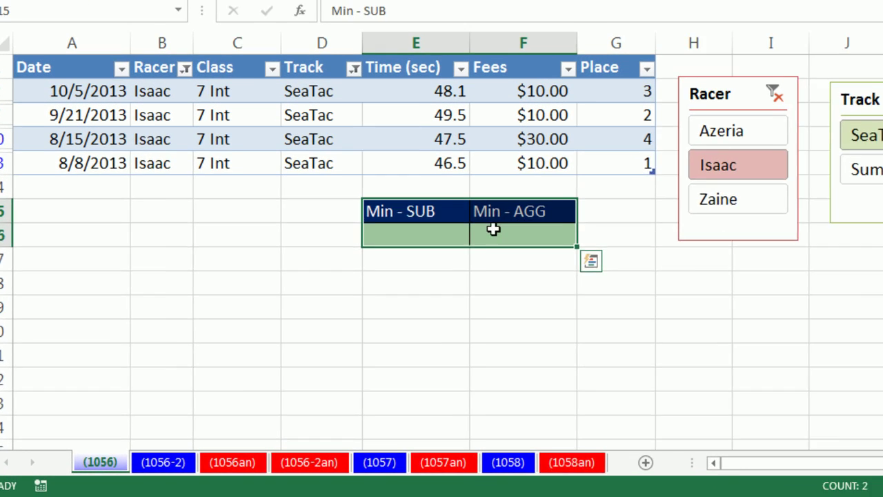
{"action": "left_click_drag", "start_coordinate": [557, 218], "coordinate": [558, 257]}
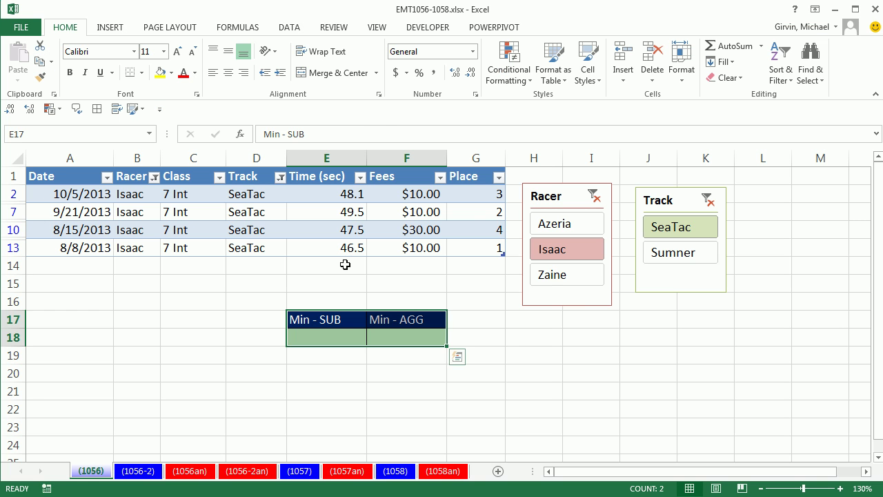
Add a total row with AutoSum in E14 and set the Time (sec) total to Min.
{"action": "left_click", "coordinate": [345, 264]}
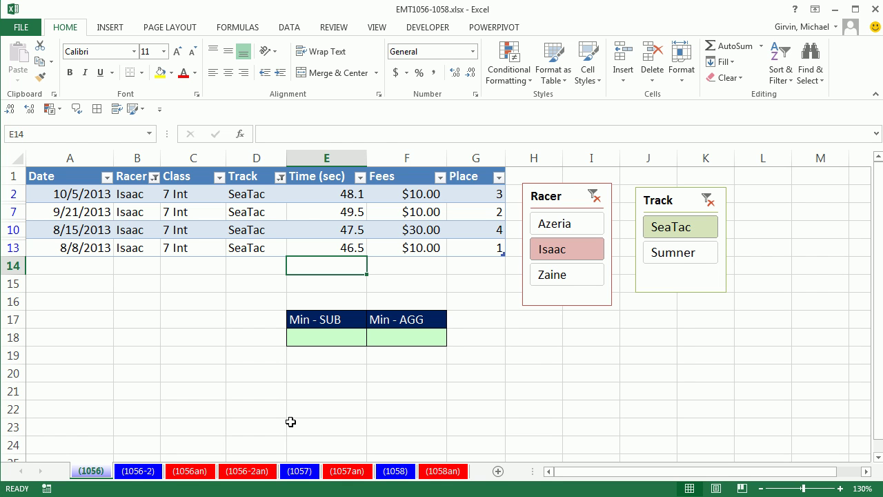
{"action": "key", "text": "alt+equal"}
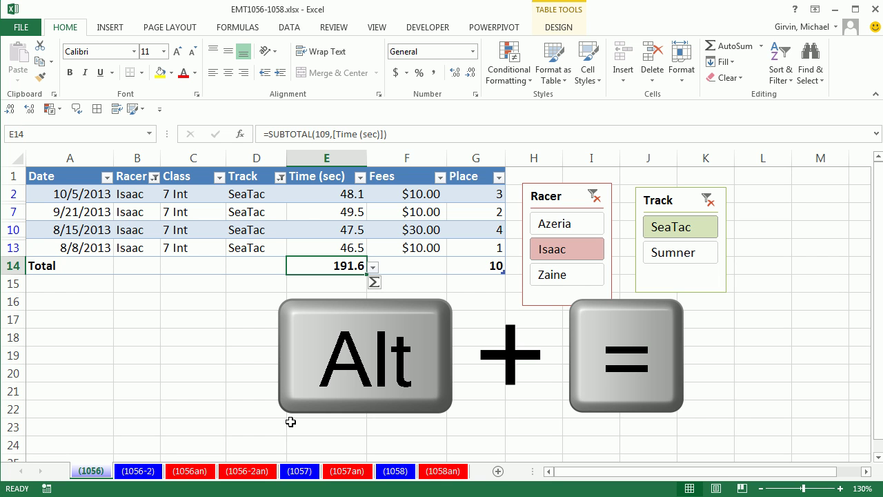
{"action": "key", "text": "F2"}
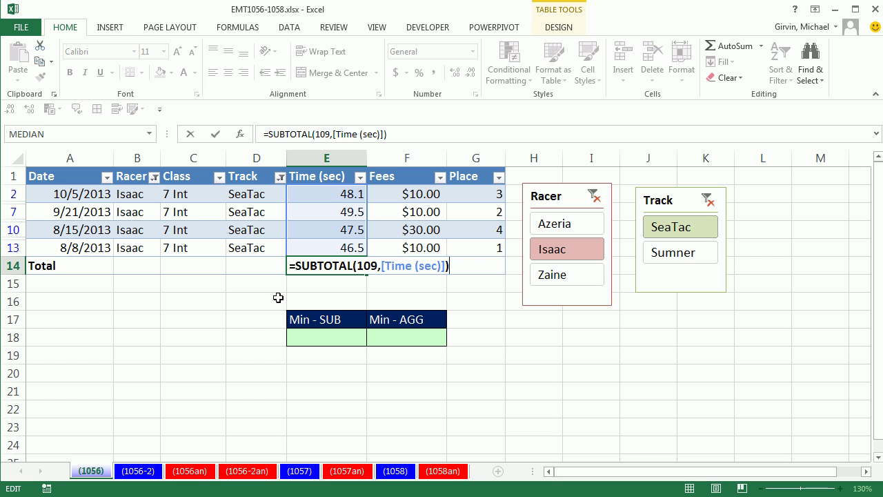
{"action": "key", "text": "Escape"}
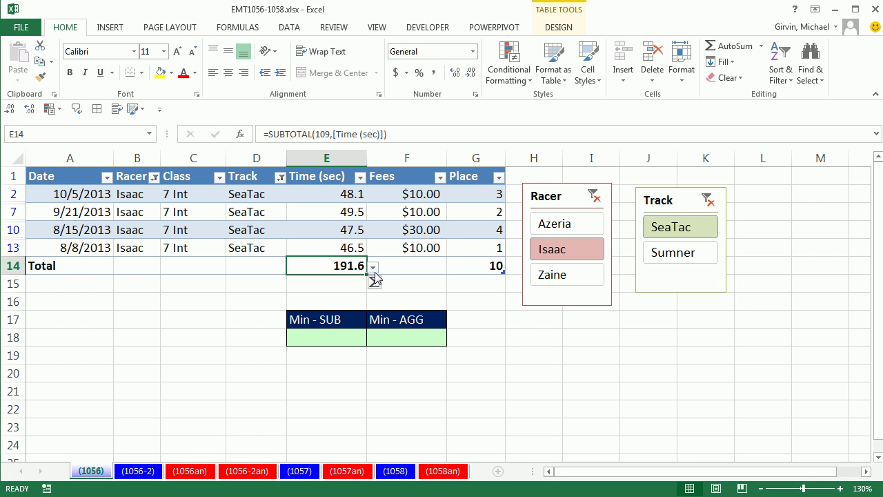
{"action": "left_click", "coordinate": [372, 269]}
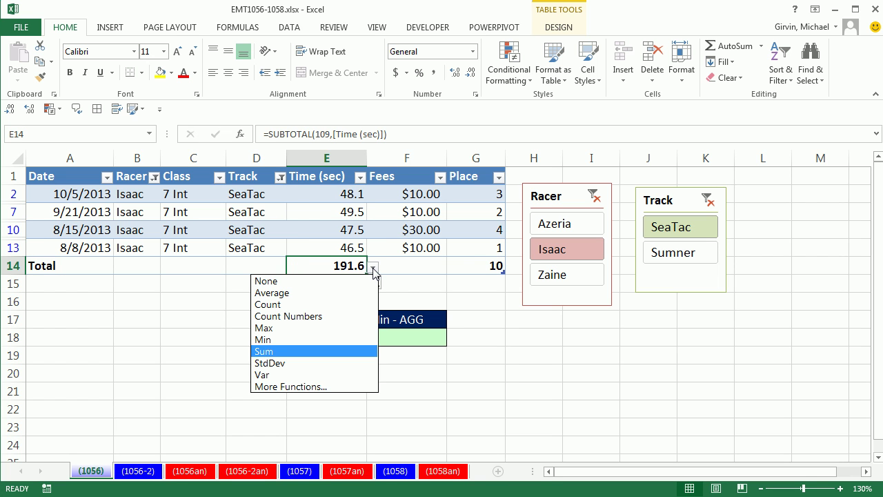
{"action": "left_click", "coordinate": [278, 340]}
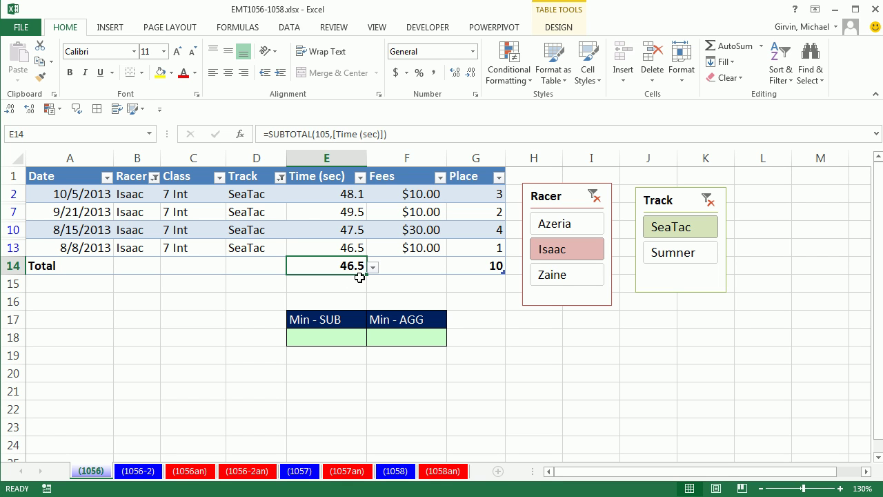
Switch the Racer slicer to the first listed racer and inspect the SUBTOTAL formula in the Time (sec) total.
{"action": "left_click", "coordinate": [567, 229]}
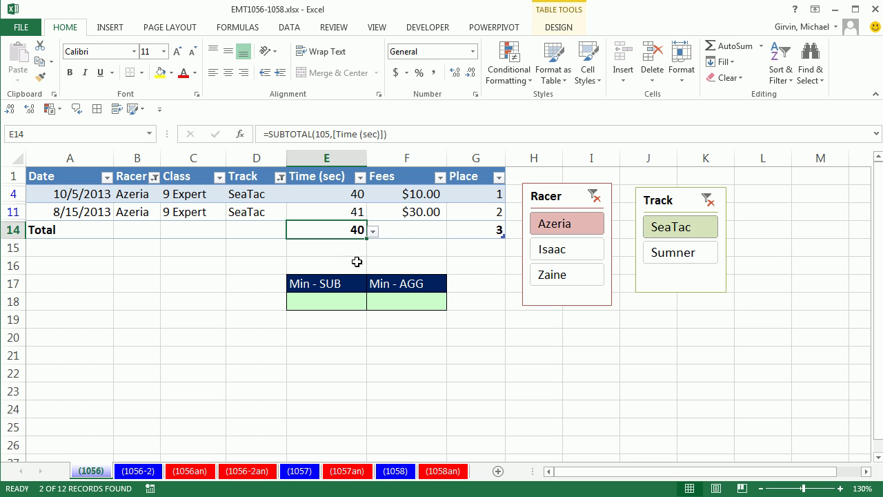
{"action": "double_click", "coordinate": [329, 230]}
{"action": "key", "text": "ctrl+Return"}
Begin a SUBTOTAL formula in E18 under Min - SUB with function number 105 (MIN).
{"action": "left_click", "coordinate": [317, 301]}
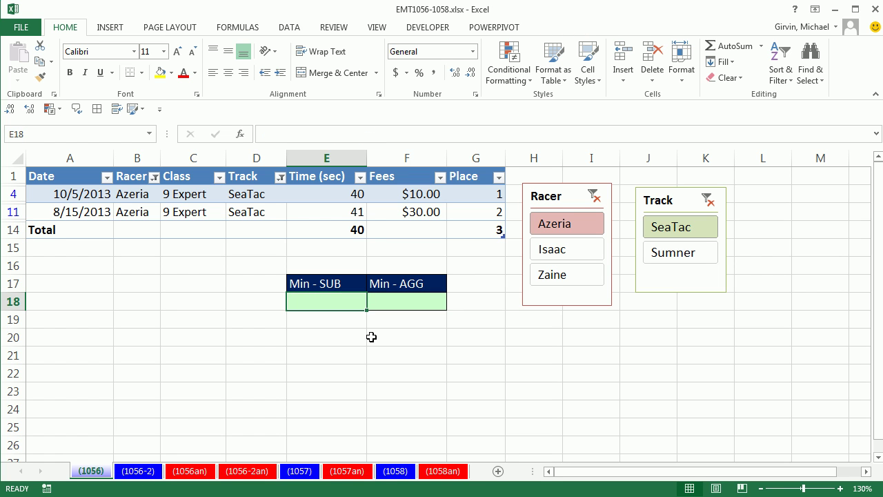
{"action": "type", "text": "=sub"}
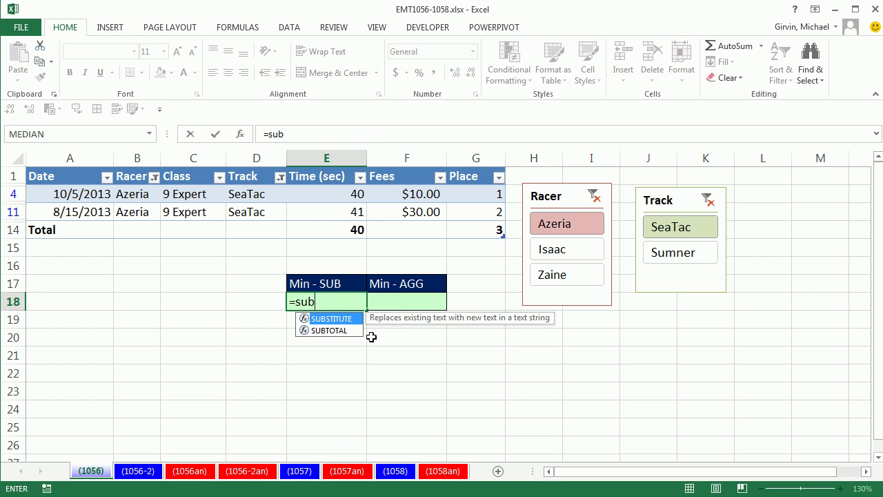
{"action": "key", "text": "Down"}
{"action": "key", "text": "Tab"}
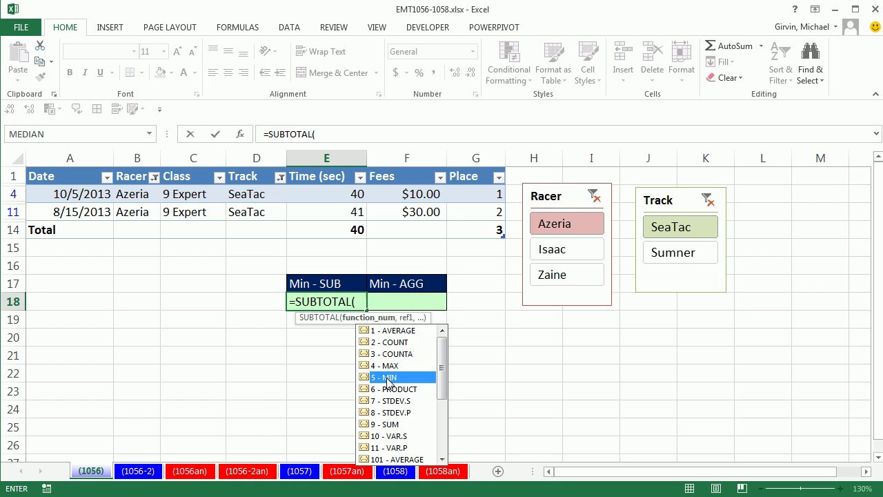
{"action": "left_click_drag", "start_coordinate": [443, 378], "coordinate": [446, 414]}
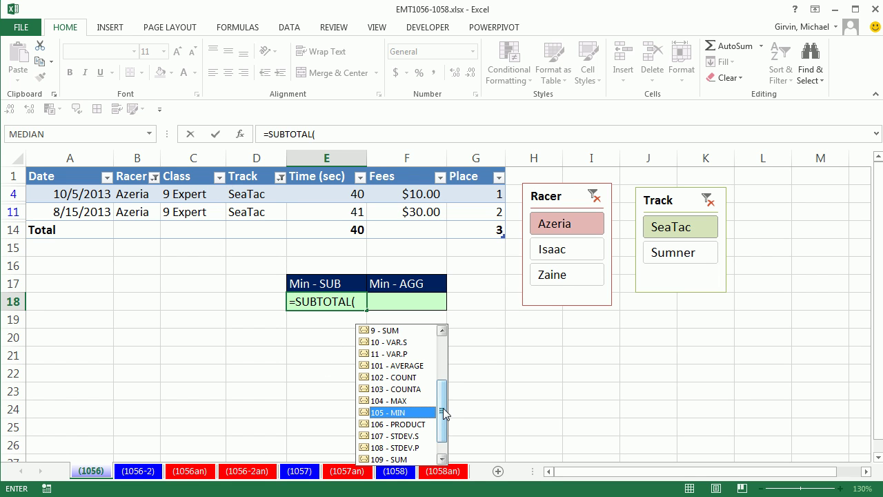
{"action": "double_click", "coordinate": [407, 413]}
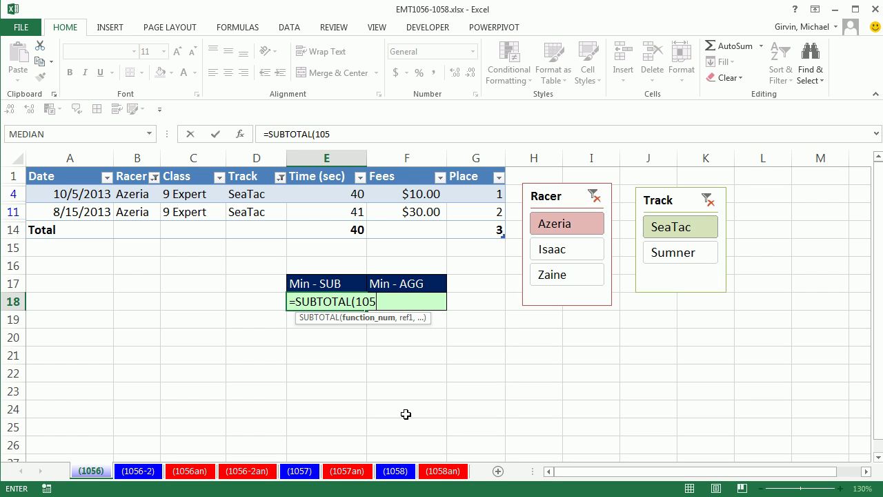
{"action": "type", "text": ","}
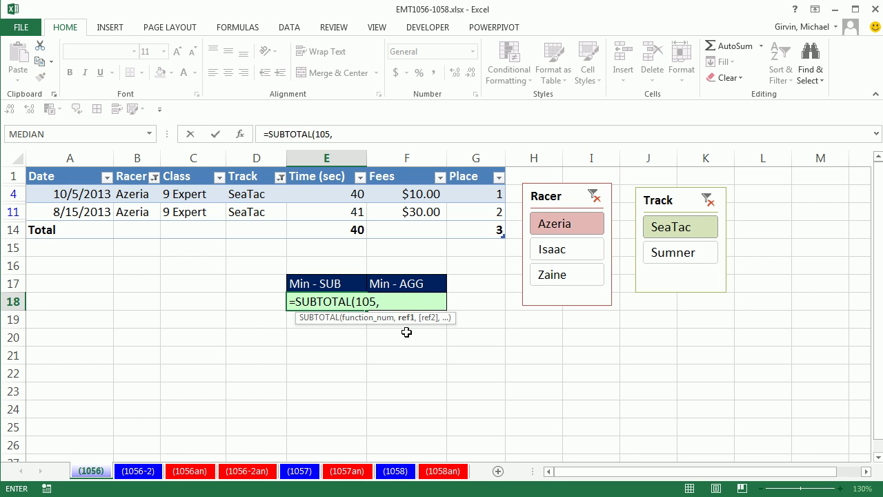
Complete the SUBTOTAL formula with the structured reference RacerTable[Time (sec)] in place of a cell range, and enter it.
{"action": "left_click_drag", "start_coordinate": [347, 193], "coordinate": [346, 210]}
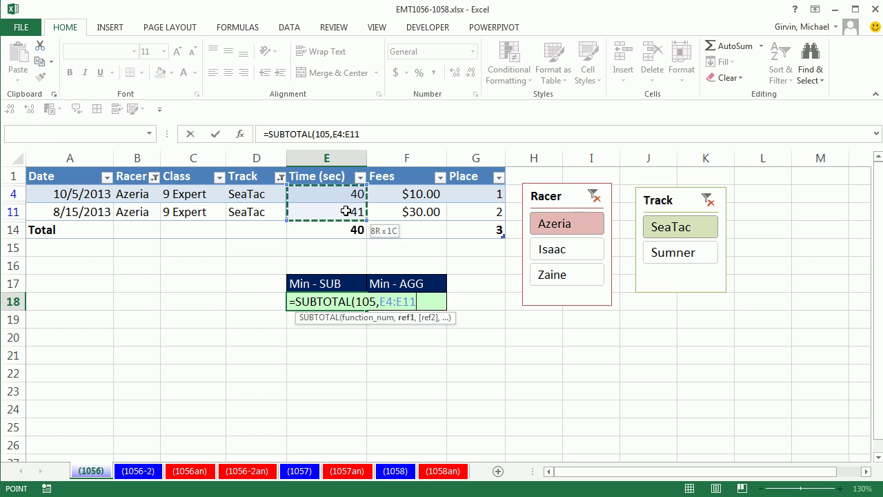
{"action": "left_click_drag", "start_coordinate": [380, 302], "coordinate": [416, 302]}
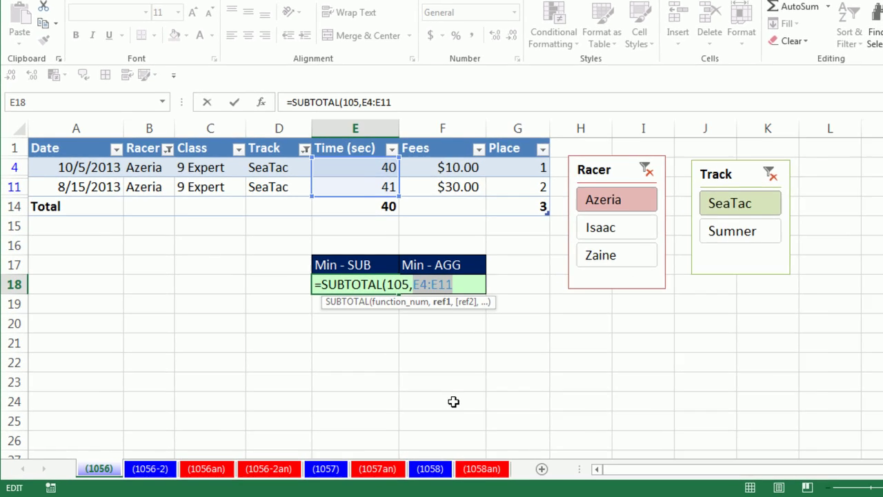
{"action": "type", "text": "r"}
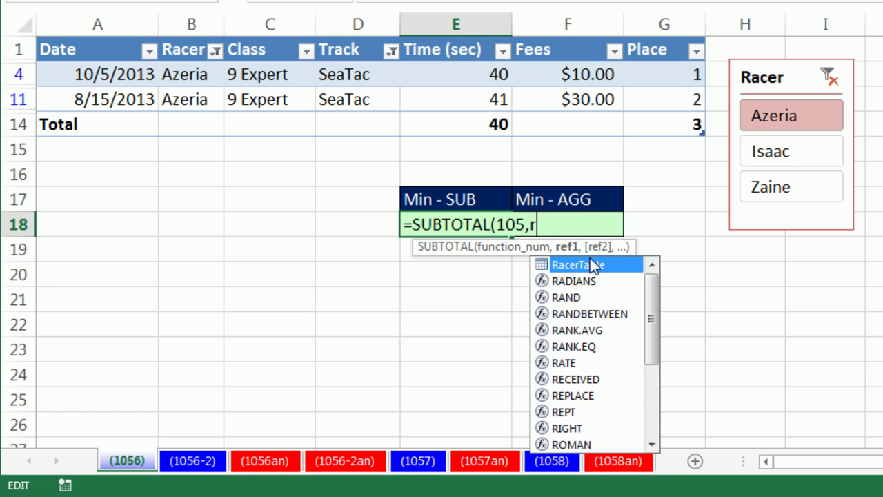
{"action": "double_click", "coordinate": [545, 268]}
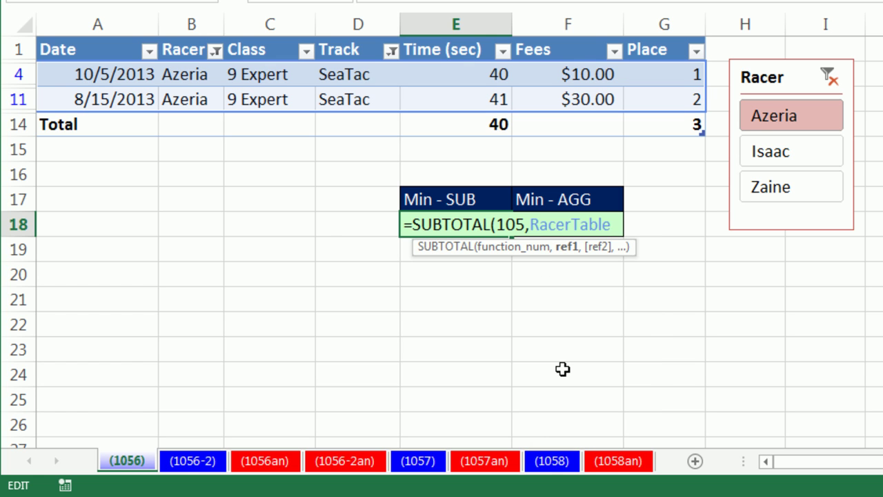
{"action": "type", "text": "["}
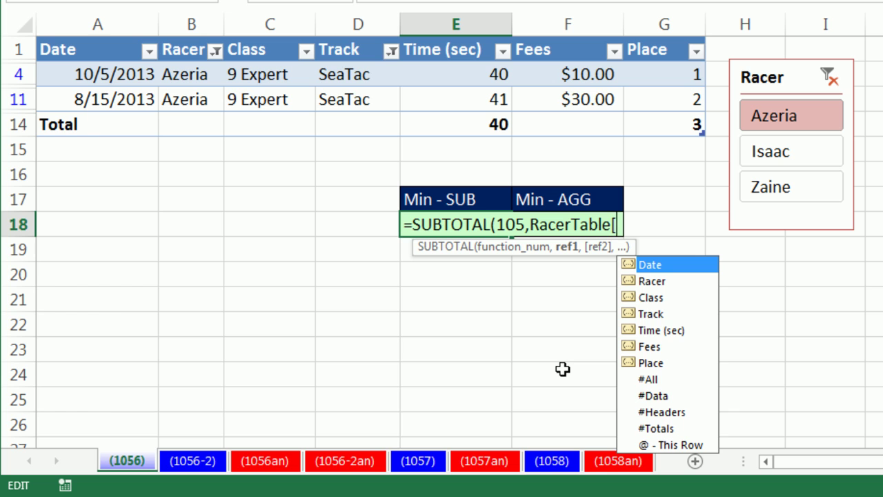
{"action": "double_click", "coordinate": [660, 330]}
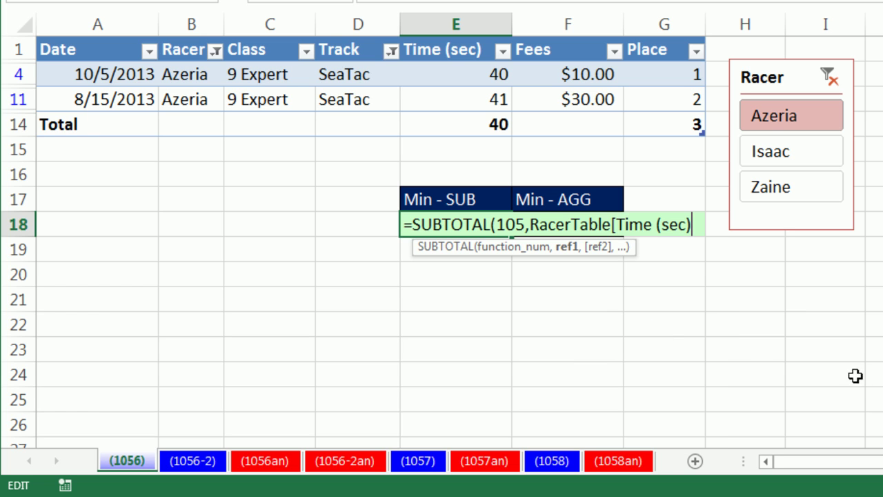
{"action": "type", "text": "]"}
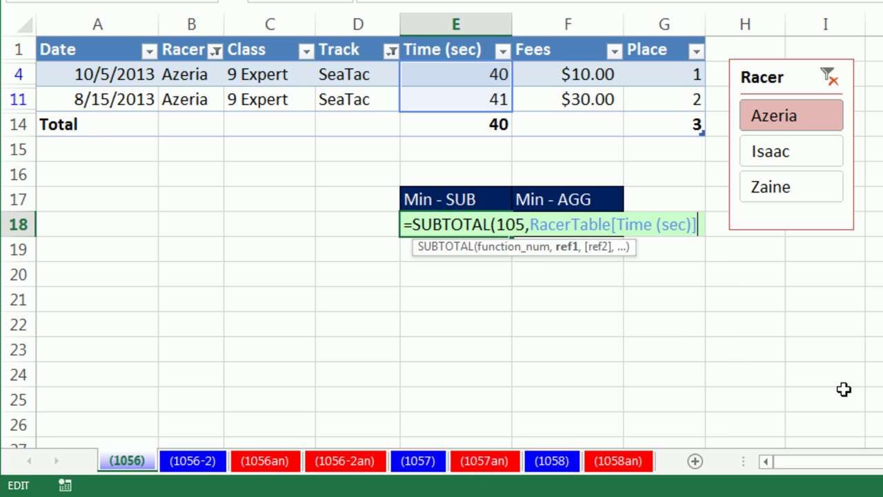
{"action": "type", "text": ")"}
{"action": "key", "text": "Return"}
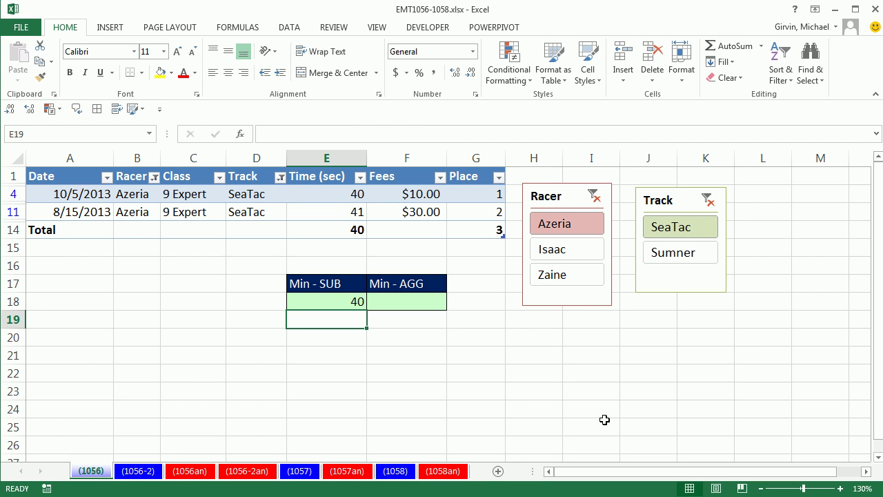
Switch the Racer slicer to the second listed racer and enter =AGGREGATE(5,5,RacerTable[Time (sec)]) in F18 under Min - AGG.
{"action": "left_click", "coordinate": [552, 256]}
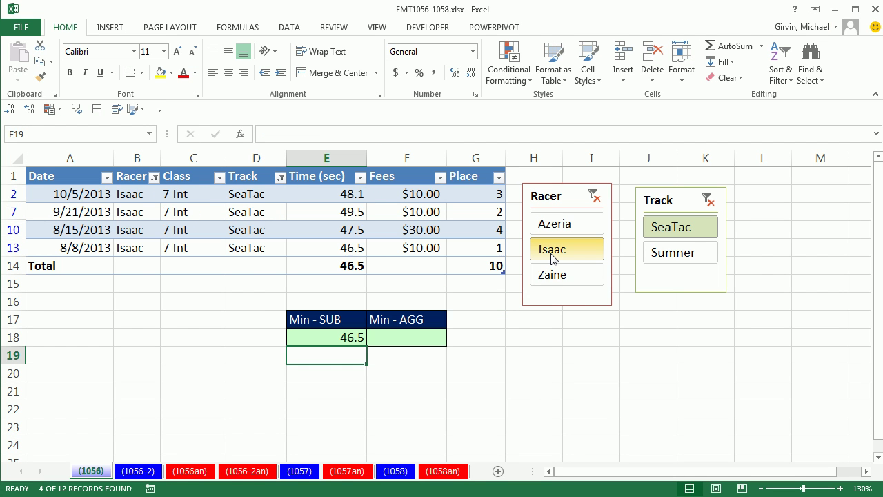
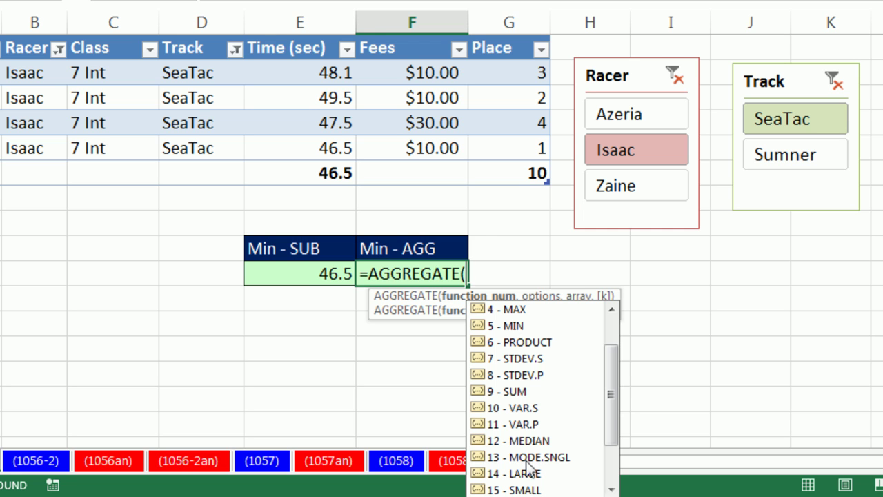
{"action": "mouse_move", "coordinate": [608, 409]}
{"action": "left_mouse_down"}
{"action": "mouse_move", "coordinate": [616, 458]}
{"action": "mouse_move", "coordinate": [614, 409]}
{"action": "left_mouse_up"}
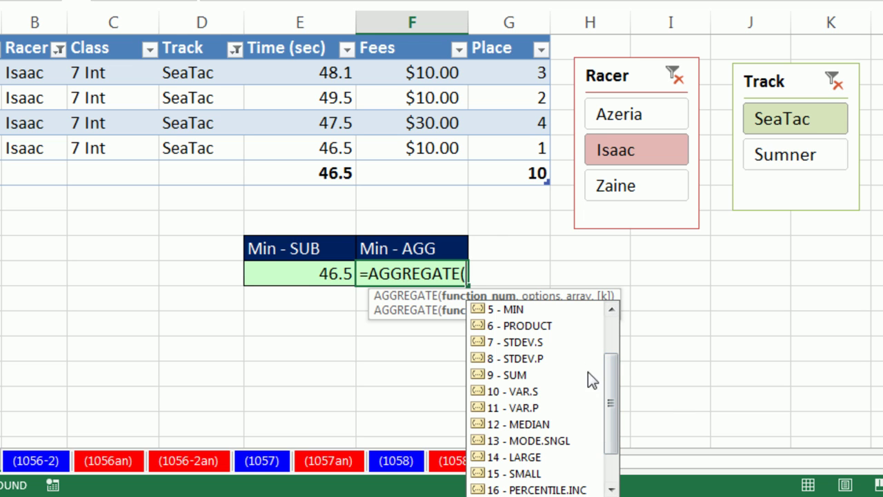
{"action": "double_click", "coordinate": [503, 311]}
{"action": "type", "text": ","}
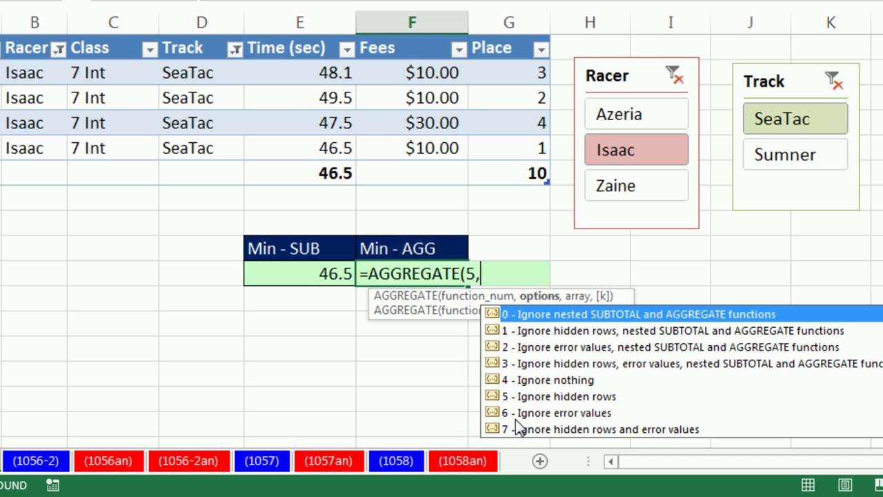
{"action": "double_click", "coordinate": [524, 397]}
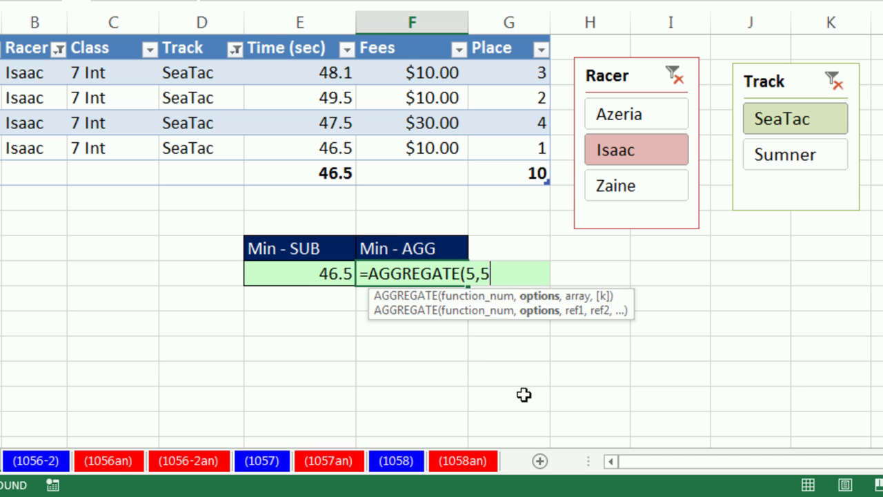
{"action": "type", "text": ","}
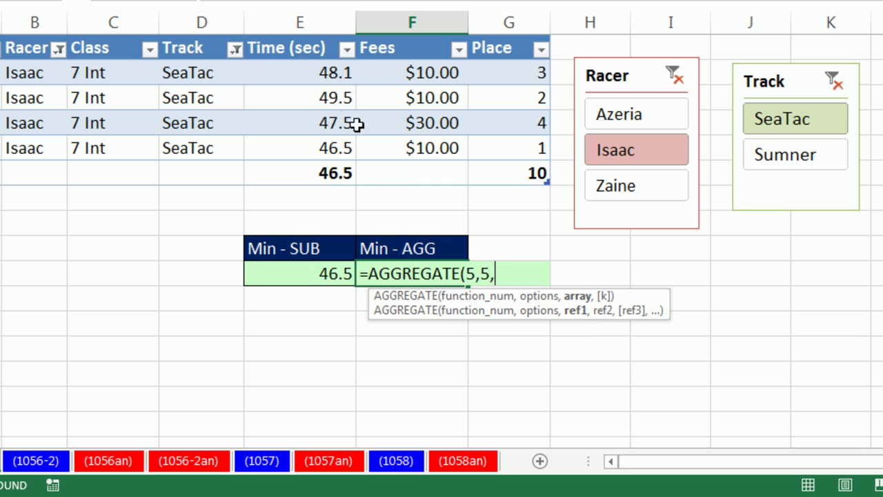
{"action": "left_click_drag", "start_coordinate": [322, 73], "coordinate": [329, 148]}
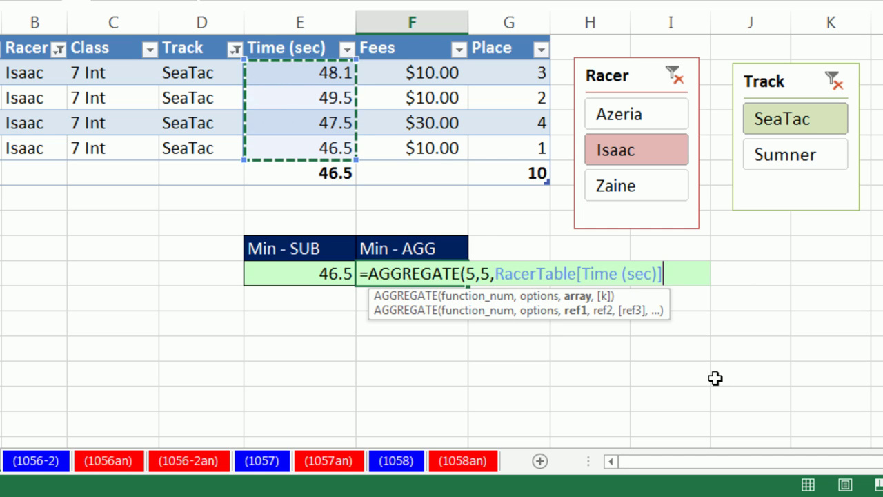
{"action": "type", "text": ")"}
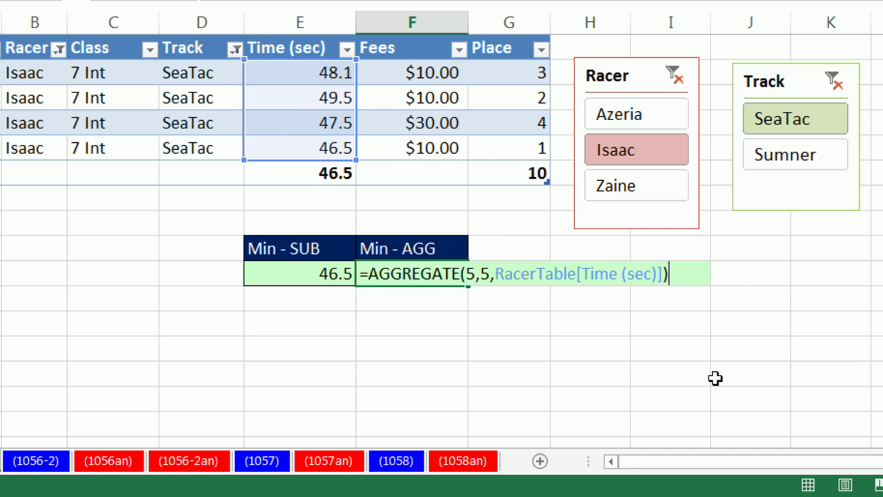
{"action": "key", "text": "Tab"}
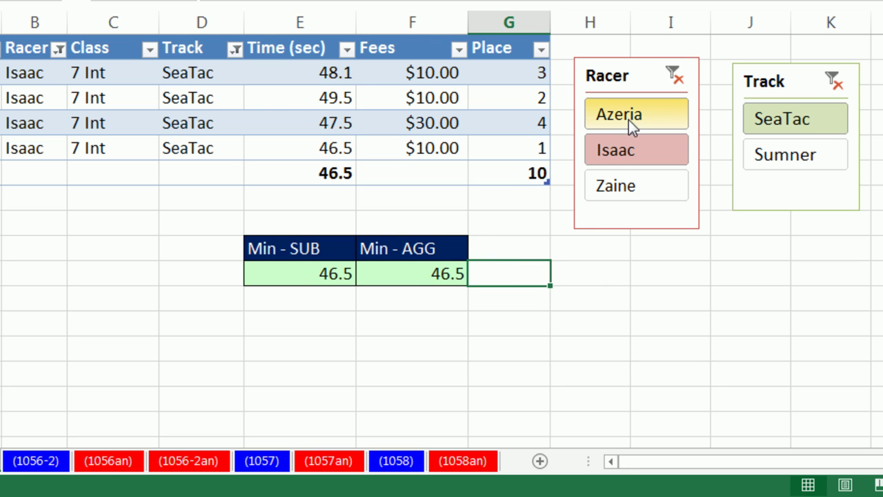
Test the minimum formulas with the first listed racer and with both slicers cleared, ending on the third listed racer and SeaTac.
{"action": "left_click", "coordinate": [655, 114]}
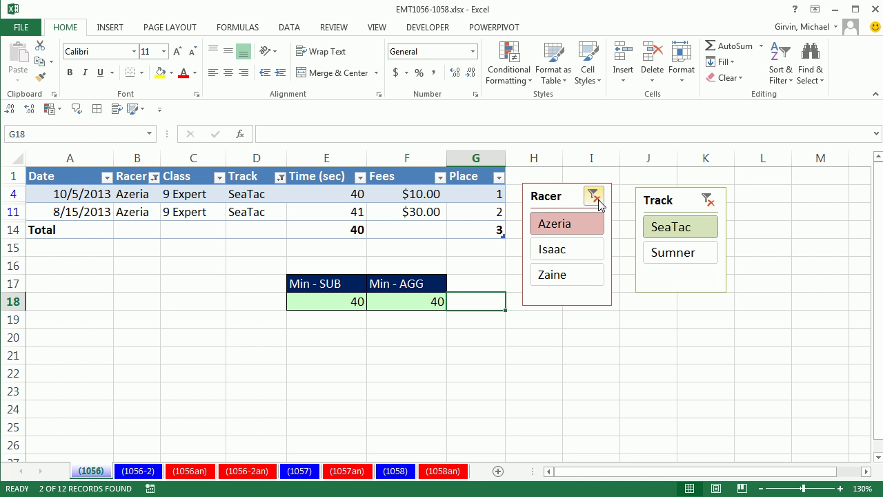
{"action": "left_click", "coordinate": [673, 76]}
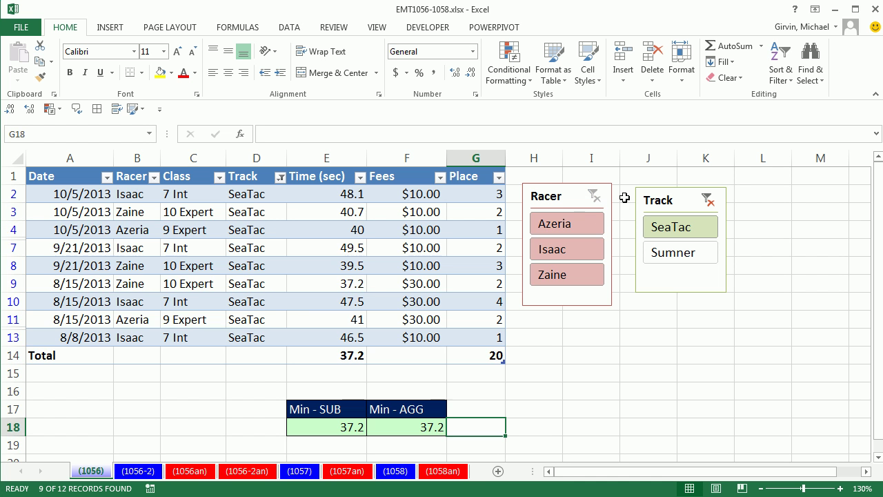
{"action": "left_click", "coordinate": [708, 200]}
{"action": "scroll", "coordinate": [627, 352], "scroll_direction": "down", "scroll_amount": 2}
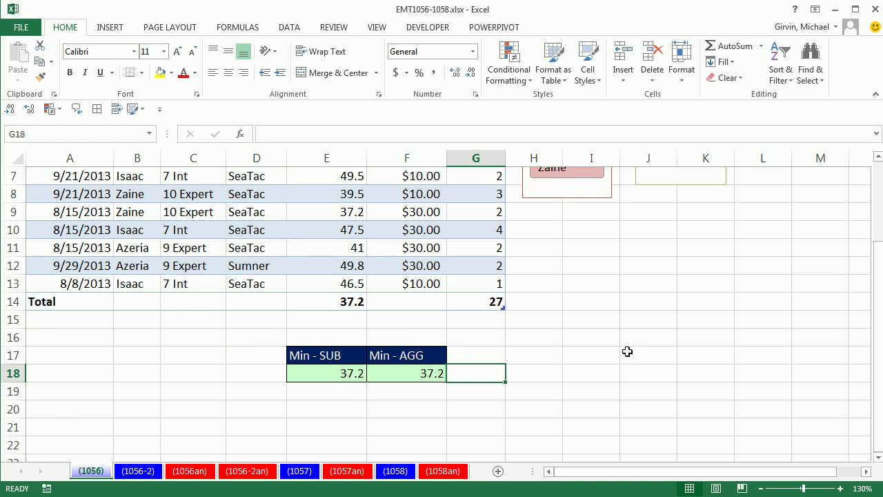
{"action": "scroll", "coordinate": [628, 383], "scroll_direction": "up", "scroll_amount": 2}
{"action": "left_click", "coordinate": [583, 276]}
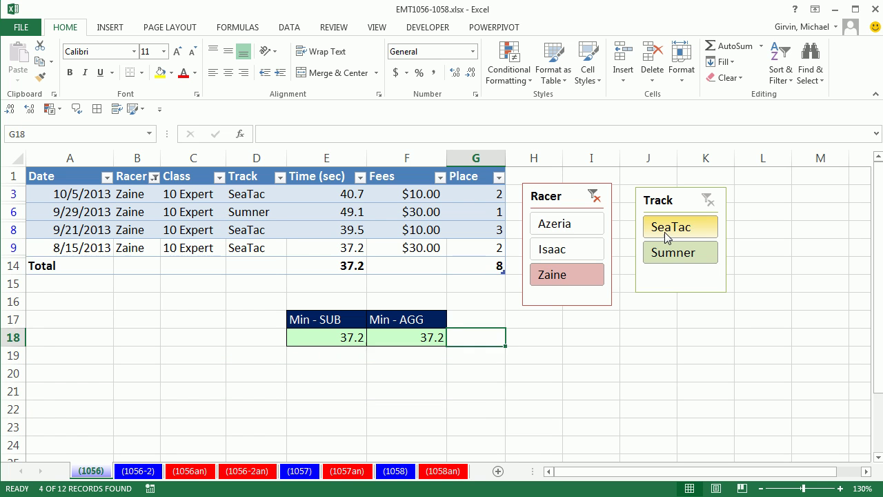
{"action": "left_click", "coordinate": [666, 234]}
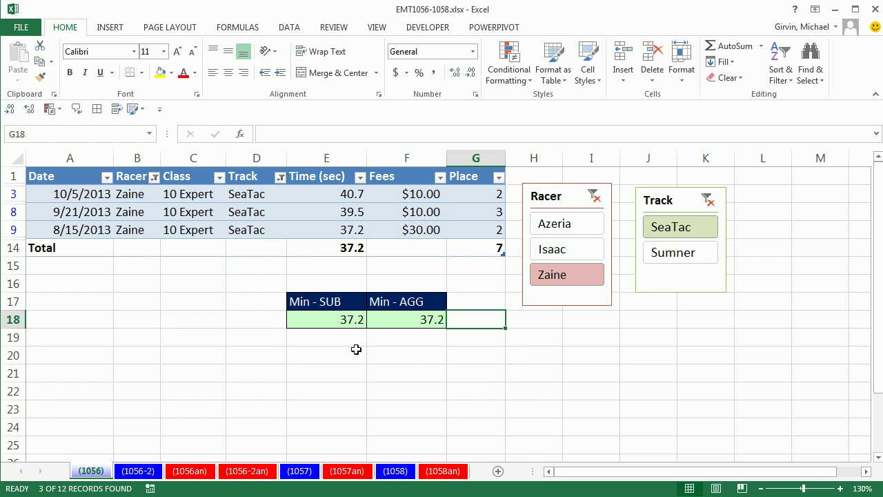
Inspect the SUBTOTAL formula in E18 and the AGGREGATE formula in F18 without changing them.
{"action": "left_click", "coordinate": [318, 322]}
{"action": "double_click", "coordinate": [316, 323]}
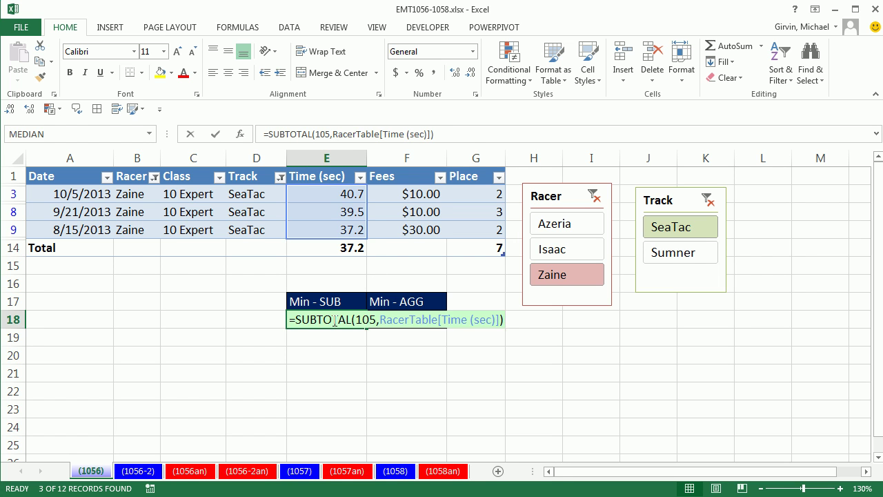
{"action": "double_click", "coordinate": [434, 319]}
{"action": "key", "text": "Escape"}
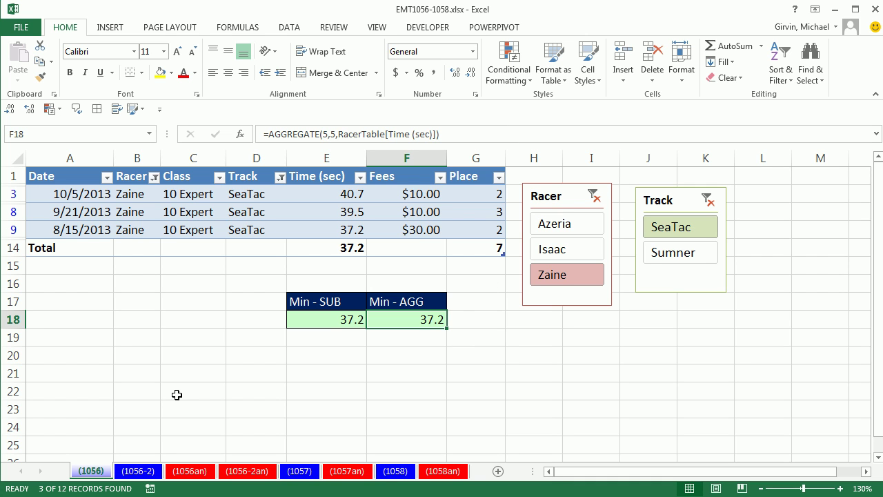
Open sheet (1056-2) and examine the Units and Sell Price columns and the SUMPRODUCT formula in E11.
{"action": "left_click", "coordinate": [149, 472]}
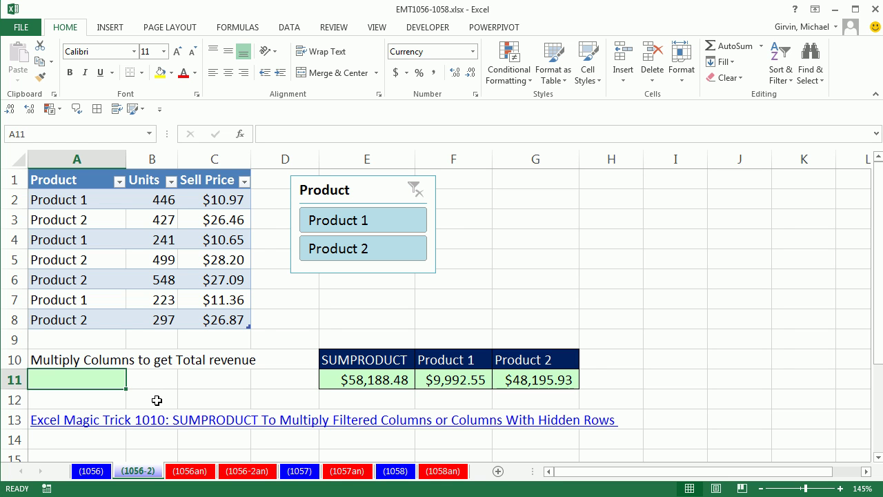
{"action": "left_click_drag", "start_coordinate": [136, 200], "coordinate": [165, 316]}
{"action": "left_click_drag", "start_coordinate": [204, 196], "coordinate": [220, 317]}
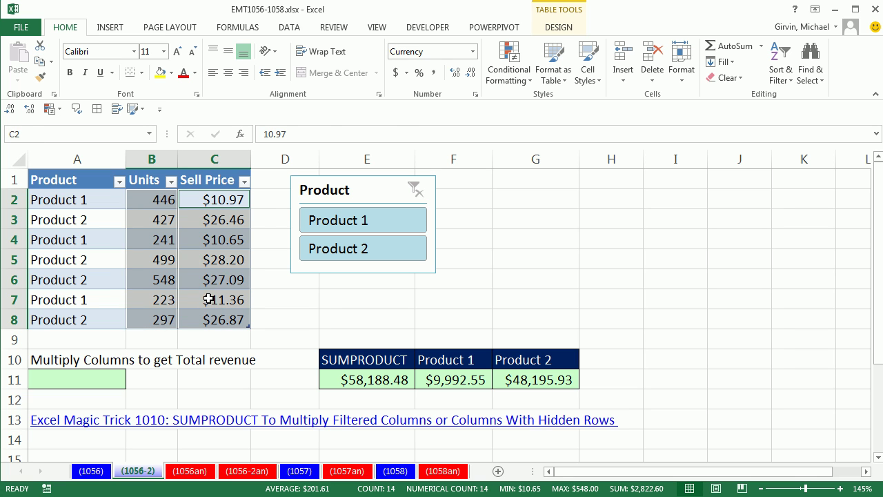
{"action": "double_click", "coordinate": [350, 380]}
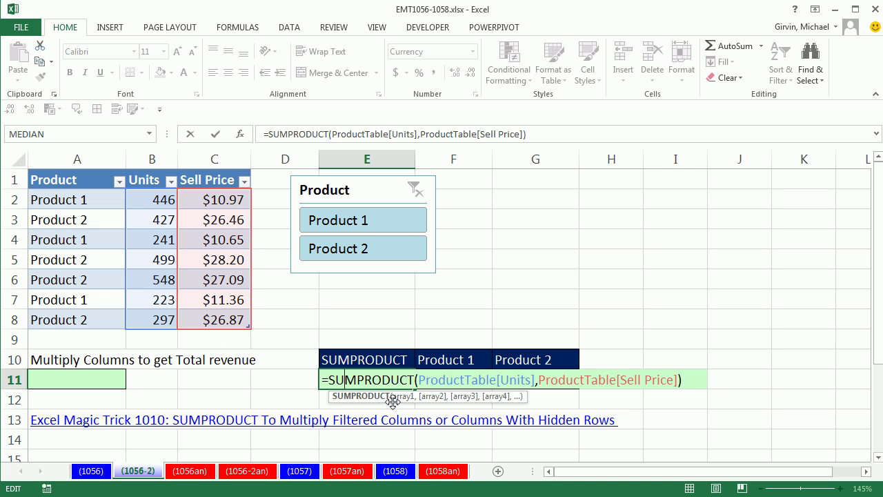
{"action": "key", "text": "ctrl+Return"}
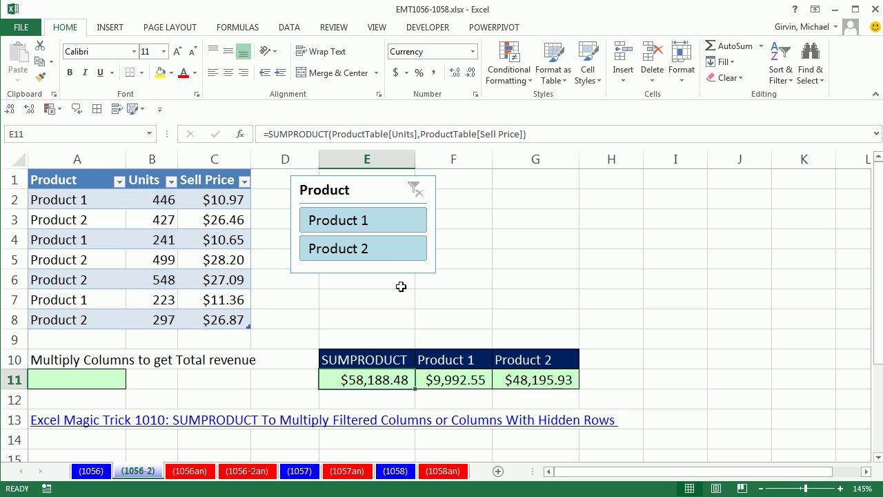
Filter the product table to Product 1 with the Product slicer.
{"action": "left_click", "coordinate": [381, 226]}
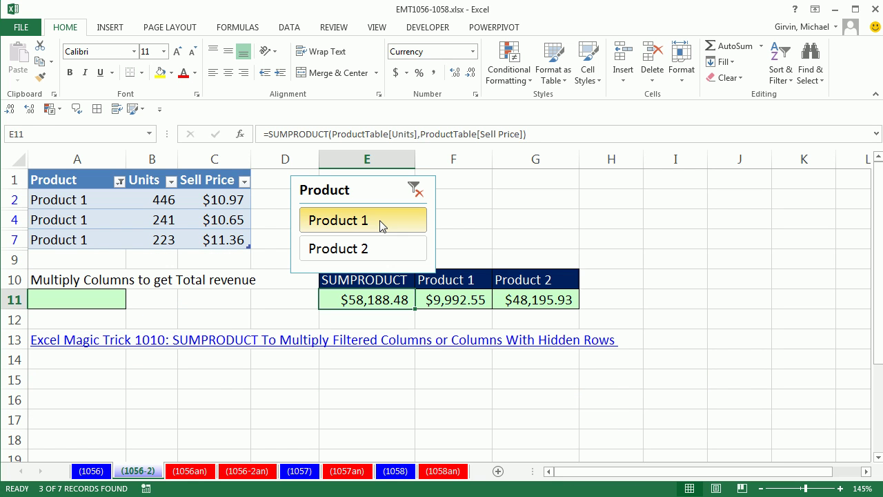
Inspect the SUMPRODUCT formula in E11 and the Product 1 formula in F11, and undo the Product 1 filter.
{"action": "double_click", "coordinate": [370, 299]}
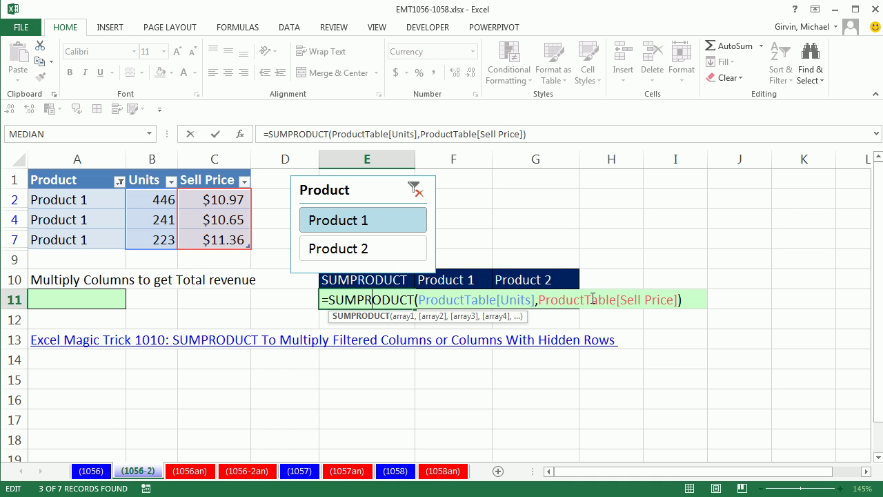
{"action": "key", "text": "Escape"}
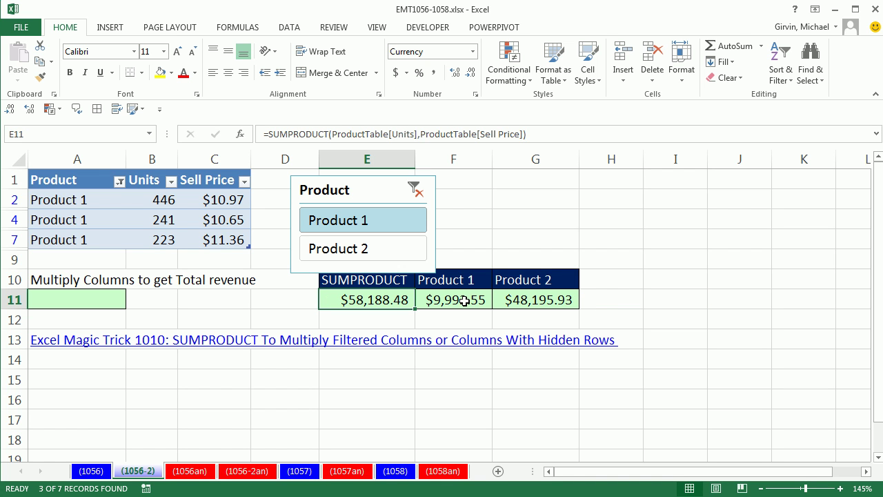
{"action": "double_click", "coordinate": [462, 301]}
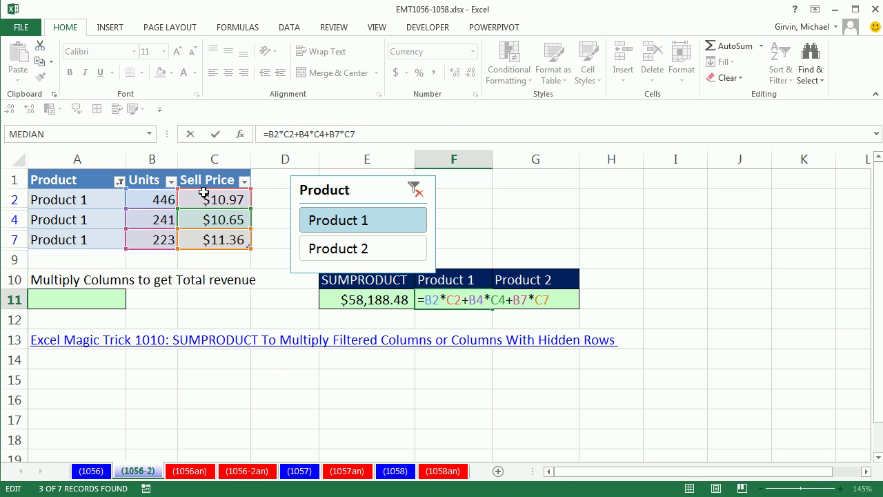
{"action": "key", "text": "Escape"}
{"action": "key", "text": "ctrl+z"}
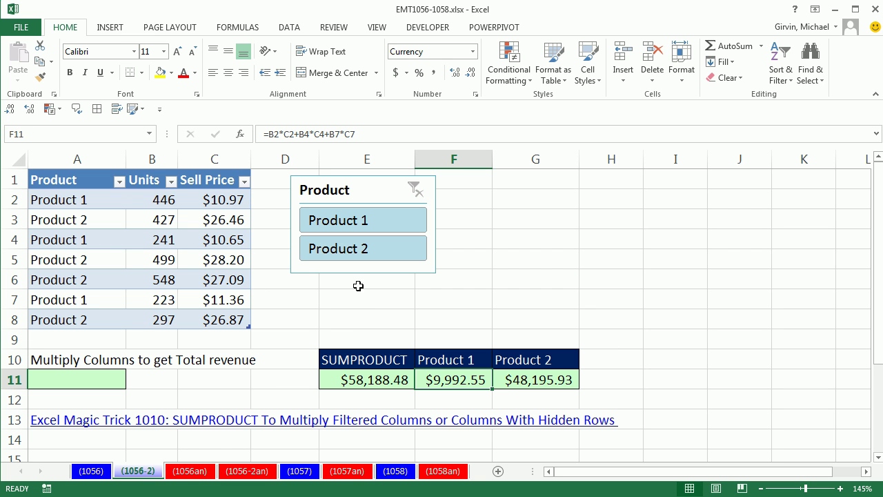
Inspect the Product 2 formula in G11 with the table filtered to Product 2 and again with the slicer cleared.
{"action": "left_click", "coordinate": [331, 249]}
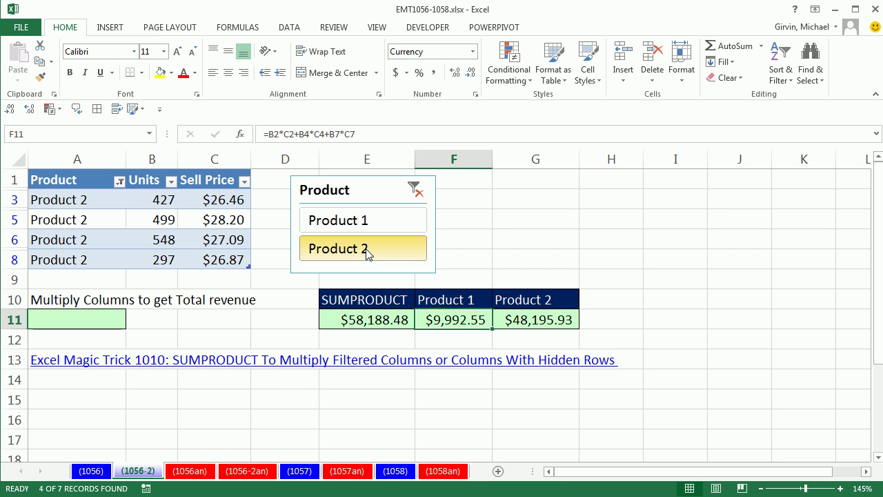
{"action": "double_click", "coordinate": [518, 319]}
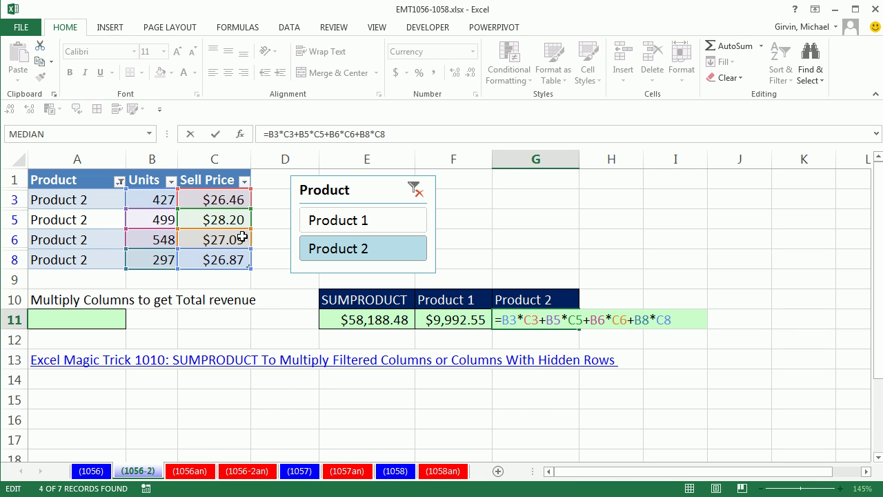
{"action": "key", "text": "Escape"}
{"action": "left_click", "coordinate": [416, 190]}
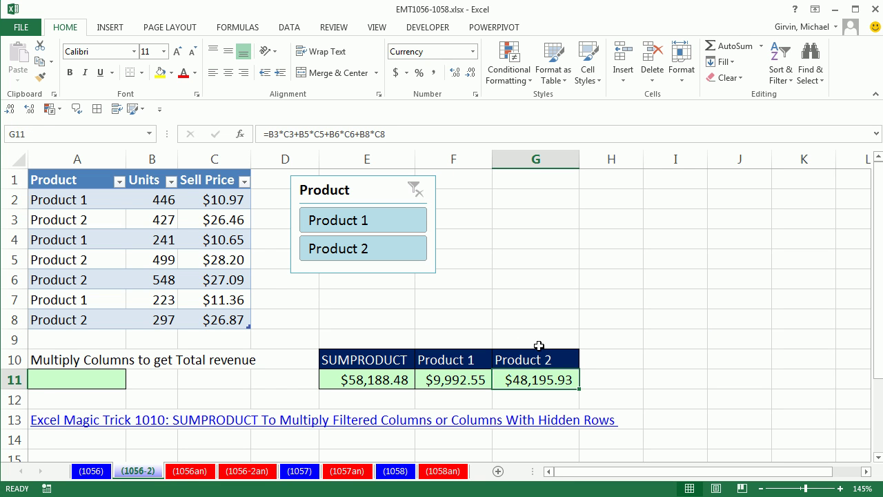
{"action": "double_click", "coordinate": [538, 379]}
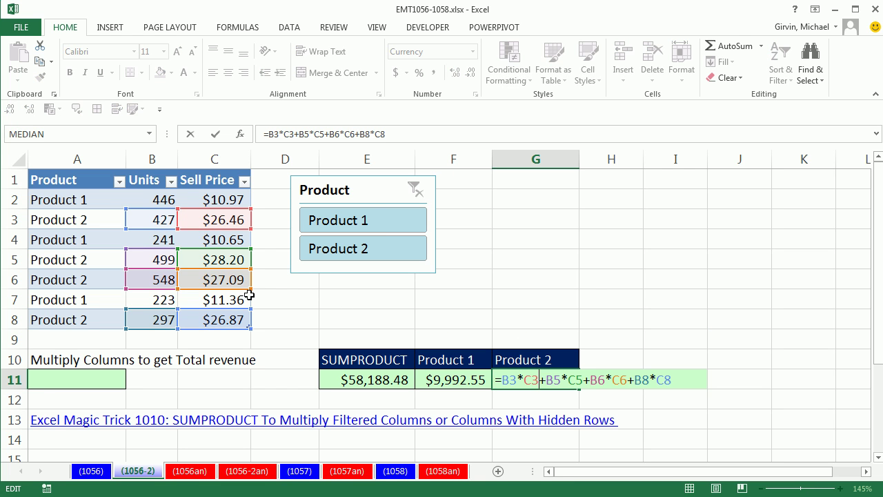
{"action": "key", "text": "Escape"}
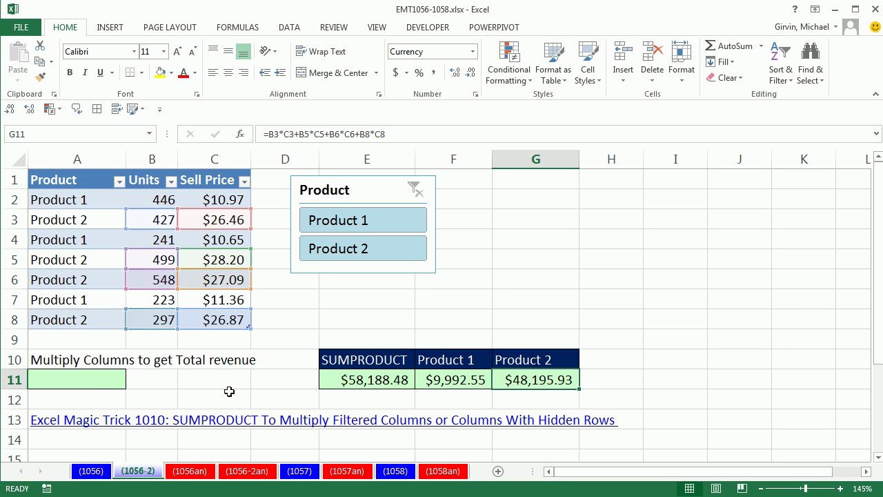
Write the trial formula =OFFSET(B2,3,1) in A11, using the first Units cell as the reference, and leave it in editing.
{"action": "left_click", "coordinate": [112, 378]}
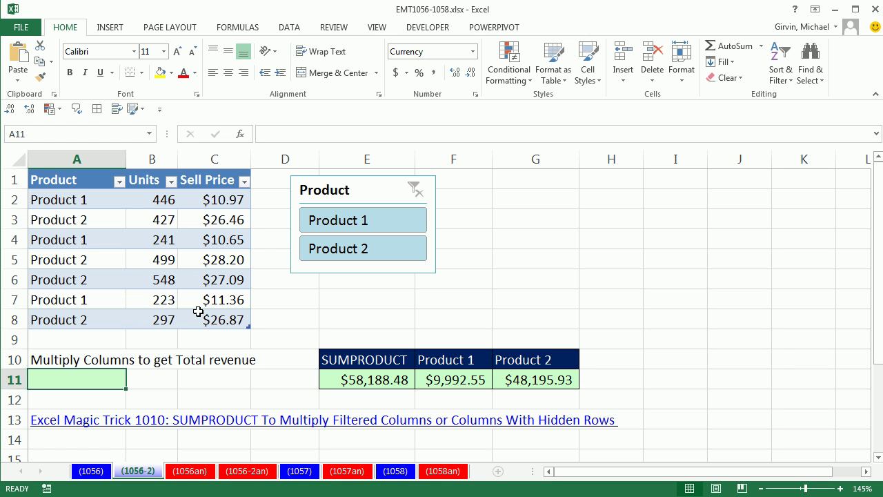
{"action": "left_click_drag", "start_coordinate": [141, 200], "coordinate": [152, 326]}
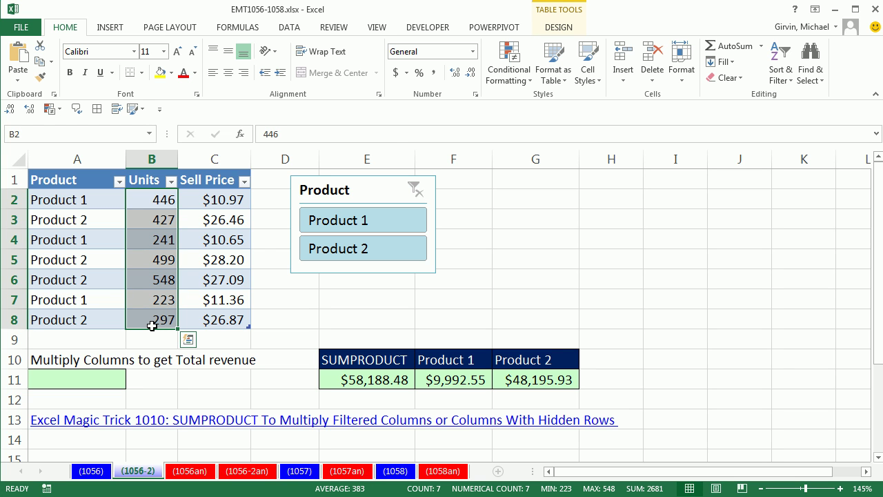
{"action": "left_click", "coordinate": [124, 379]}
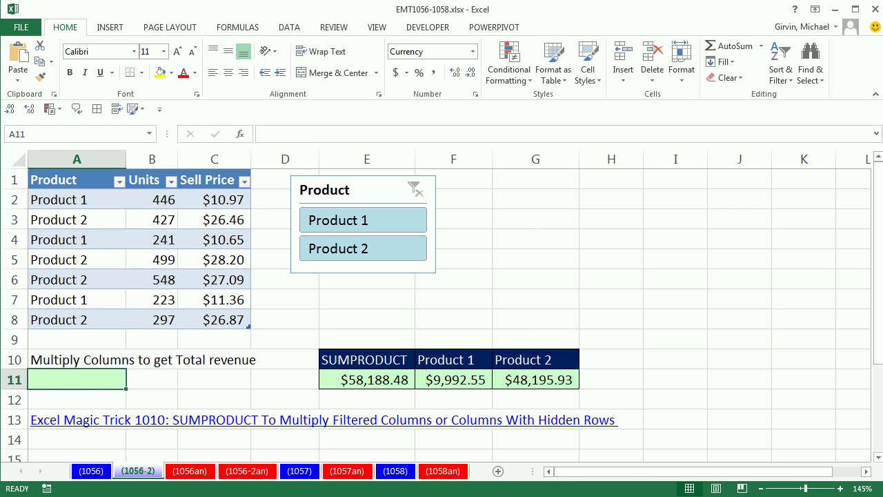
{"action": "type", "text": "=off"}
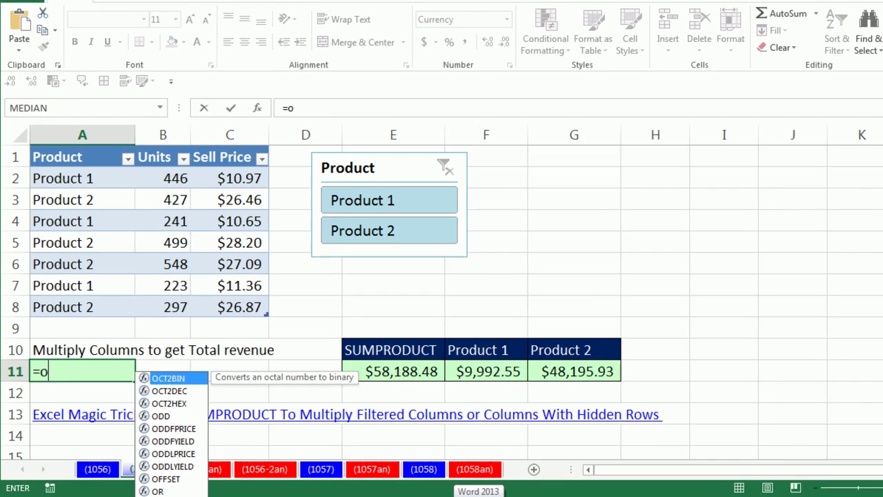
{"action": "key", "text": "Tab"}
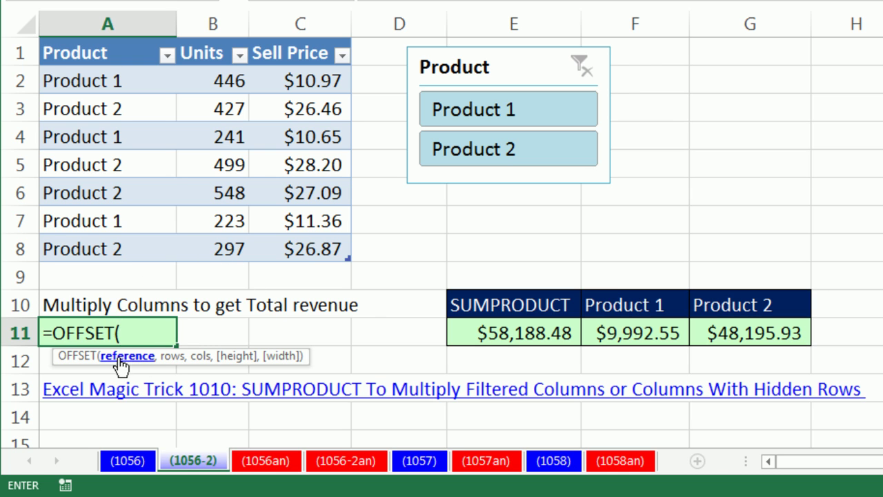
{"action": "left_click", "coordinate": [205, 77]}
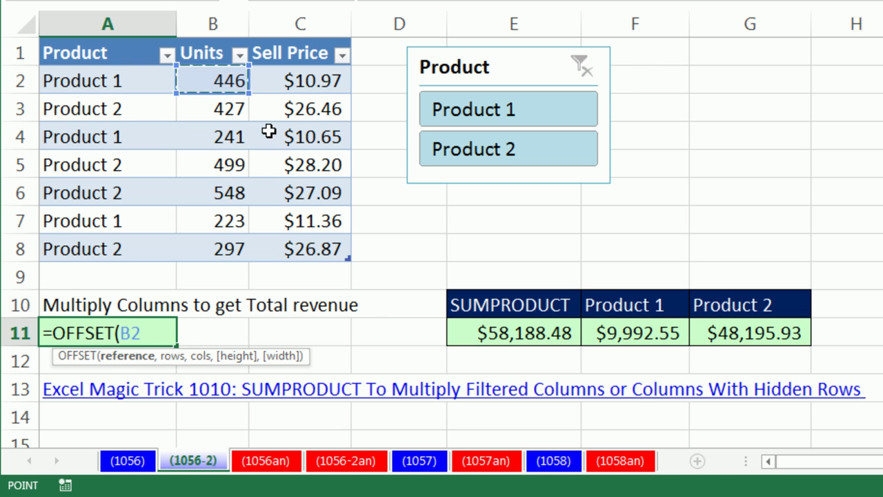
{"action": "type", "text": ","}
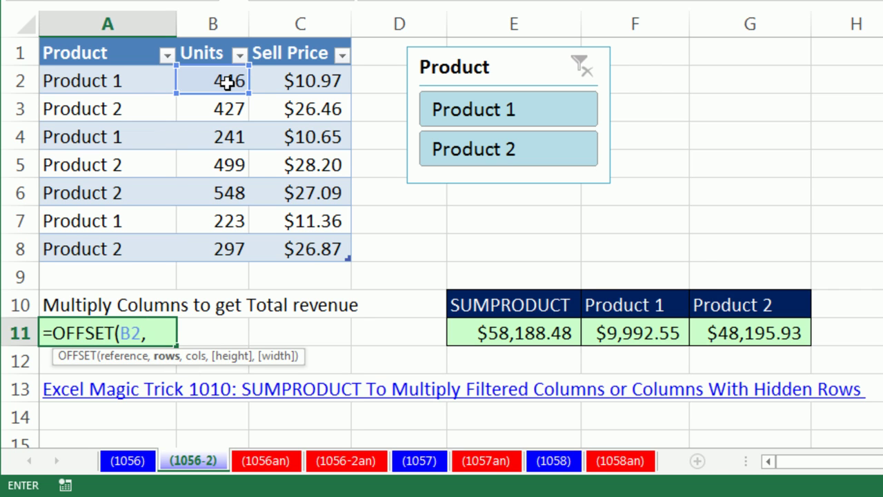
{"action": "type", "text": "3,"}
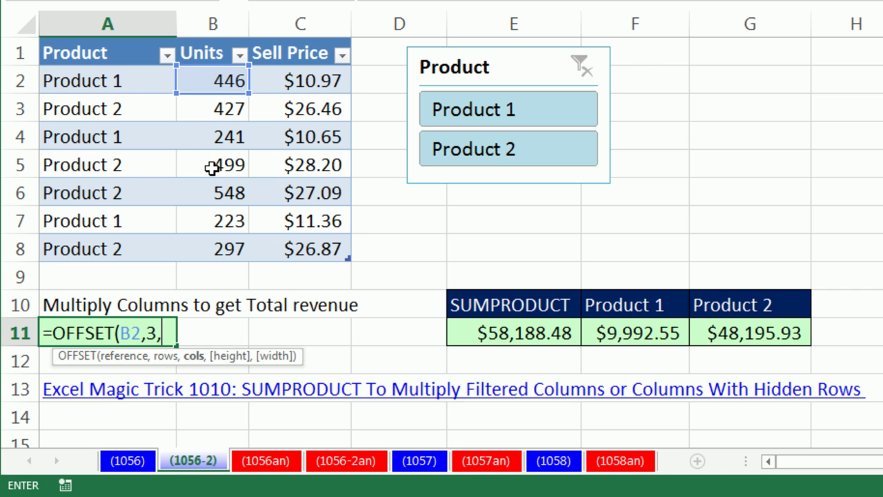
{"action": "type", "text": "1"}
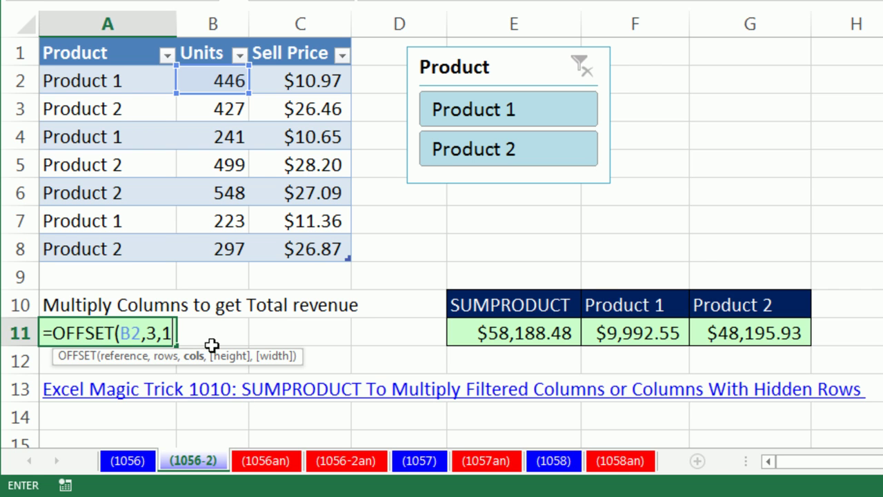
{"action": "type", "text": ")"}
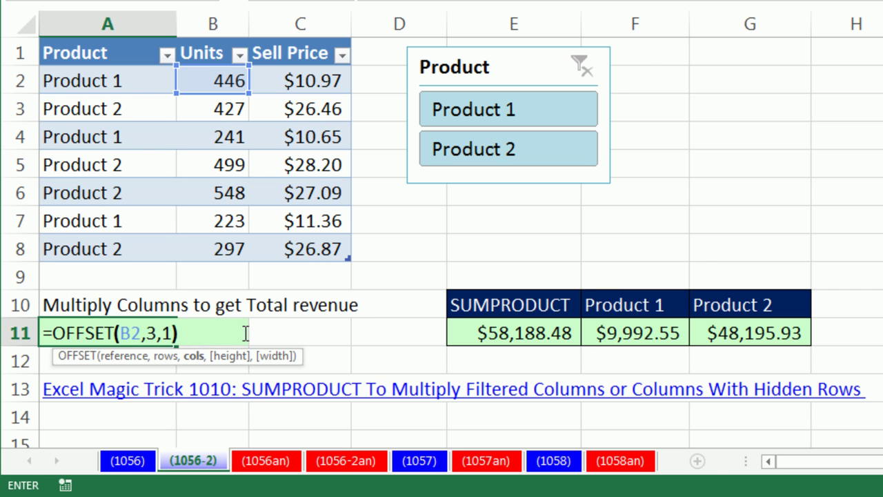
Evaluate the whole OFFSET formula inside A11 to preview its result, and restore the formula text.
{"action": "left_click_drag", "start_coordinate": [192, 335], "coordinate": [4, 314]}
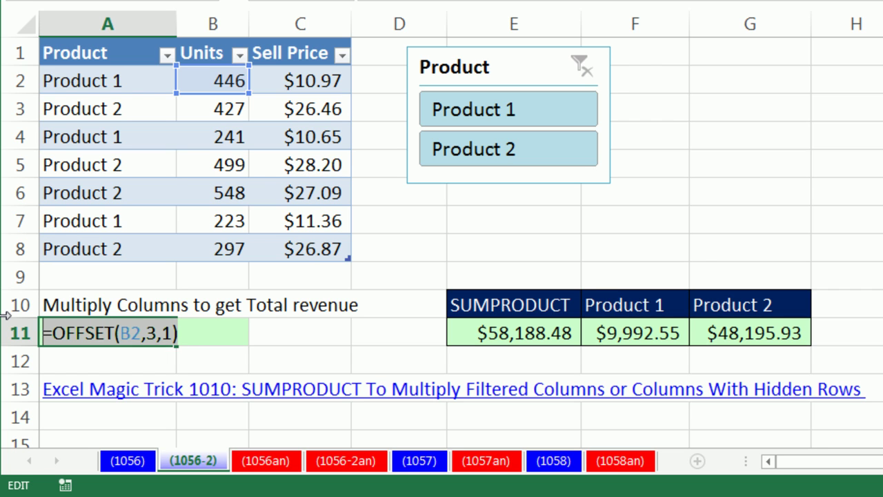
{"action": "key", "text": "F9"}
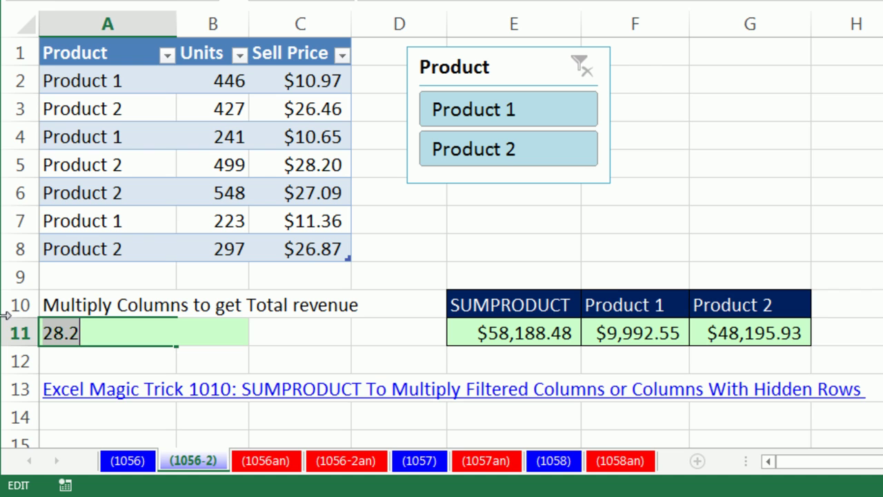
{"action": "key", "text": "ctrl+z"}
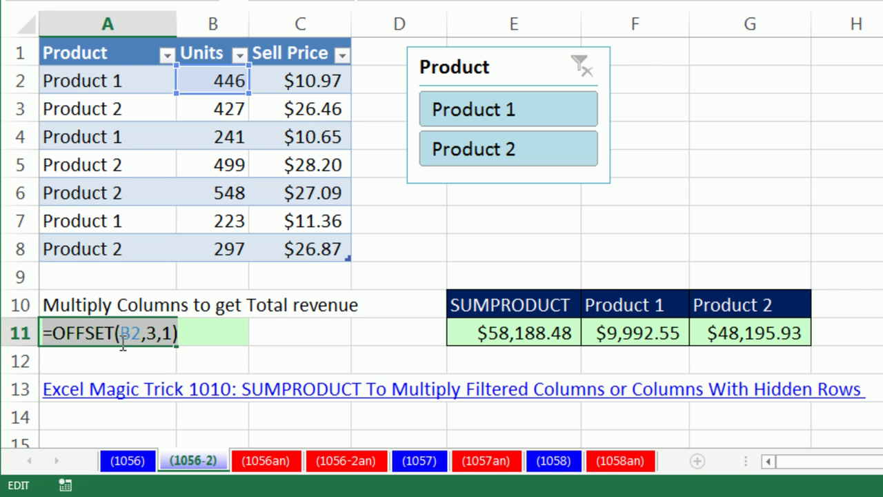
Replace the row and column arguments so the A11 formula reads =OFFSET(B2,{0,1,2,3,4,5,6},) with the column argument left empty.
{"action": "left_click", "coordinate": [163, 334]}
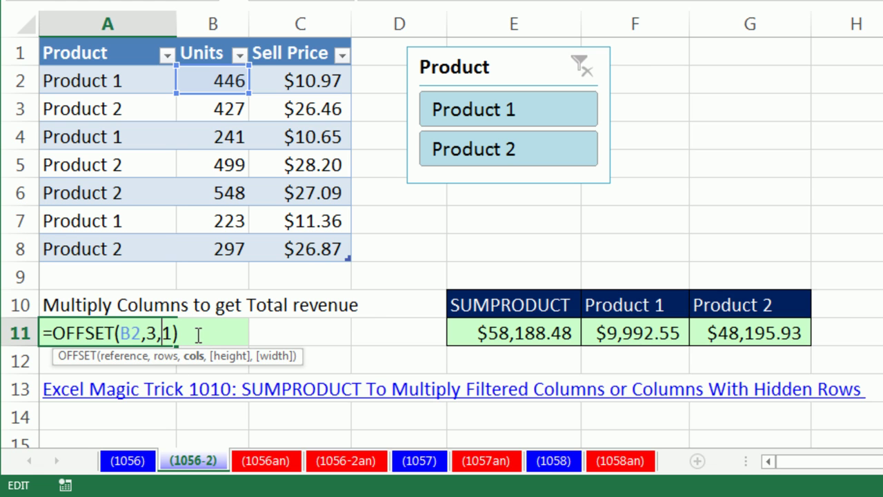
{"action": "left_click_drag", "start_coordinate": [180, 335], "coordinate": [158, 334]}
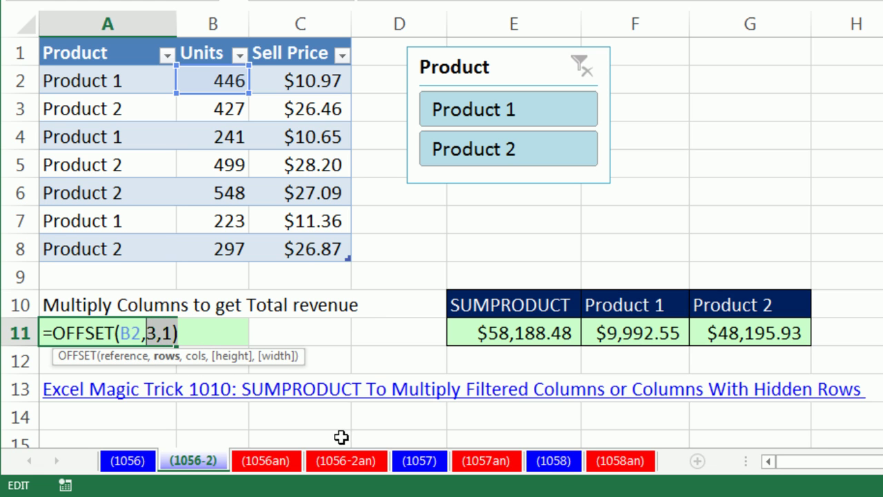
{"action": "mouse_move", "coordinate": [445, 496]}
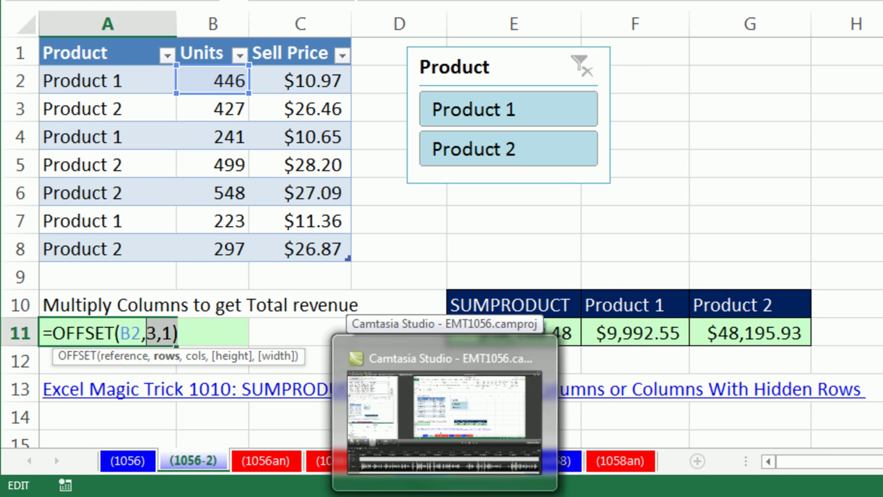
{"action": "key", "text": "BackSpace"}
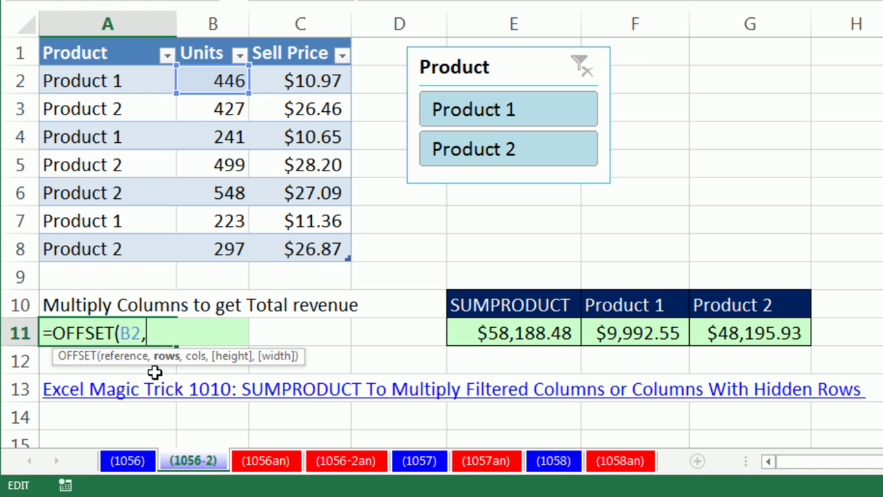
{"action": "type", "text": "{"}
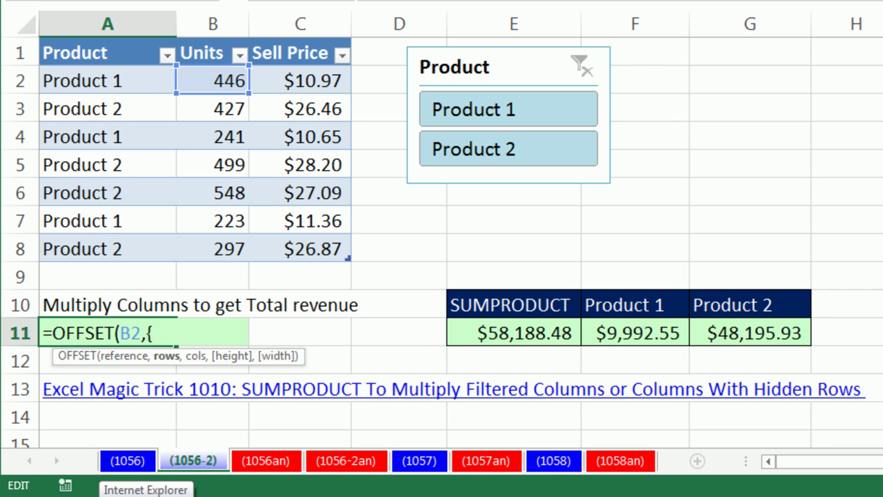
{"action": "type", "text": "0,1,2,3"}
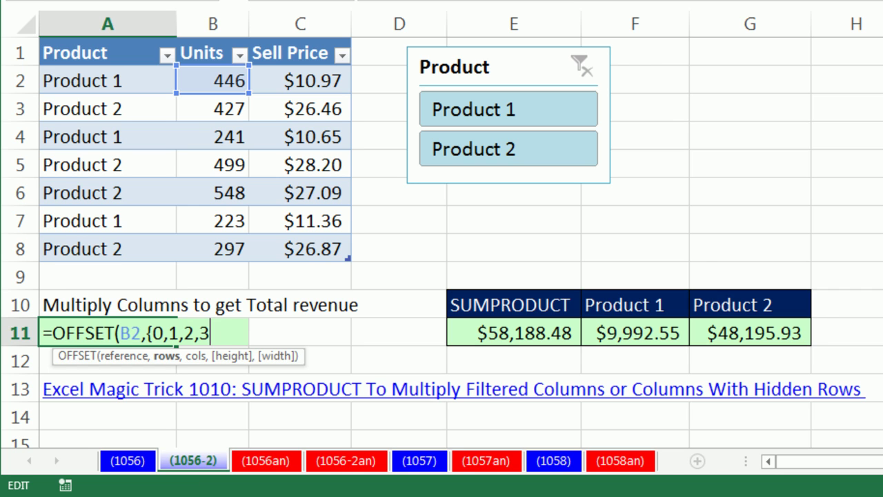
{"action": "type", "text": ",4,5,6}"}
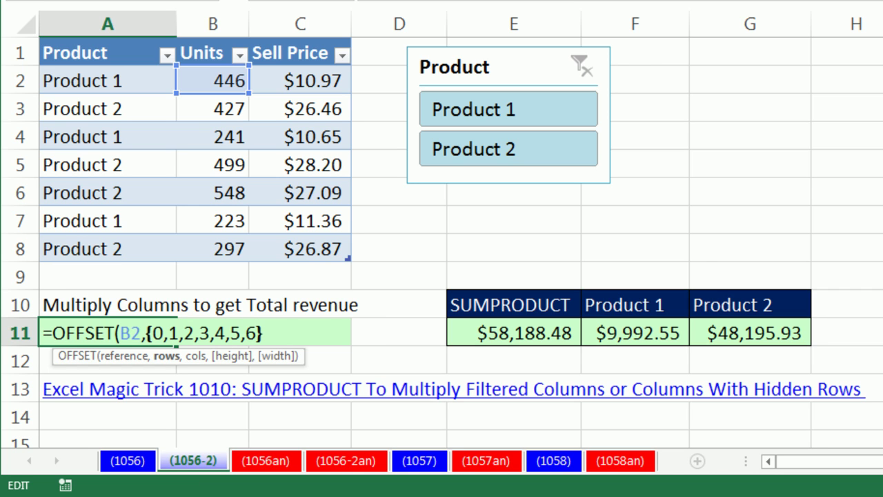
{"action": "type", "text": ","}
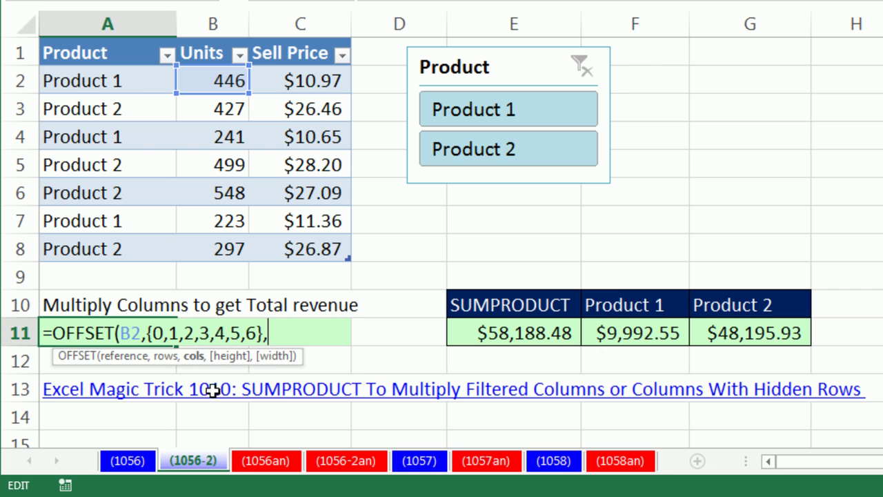
{"action": "type", "text": "0"}
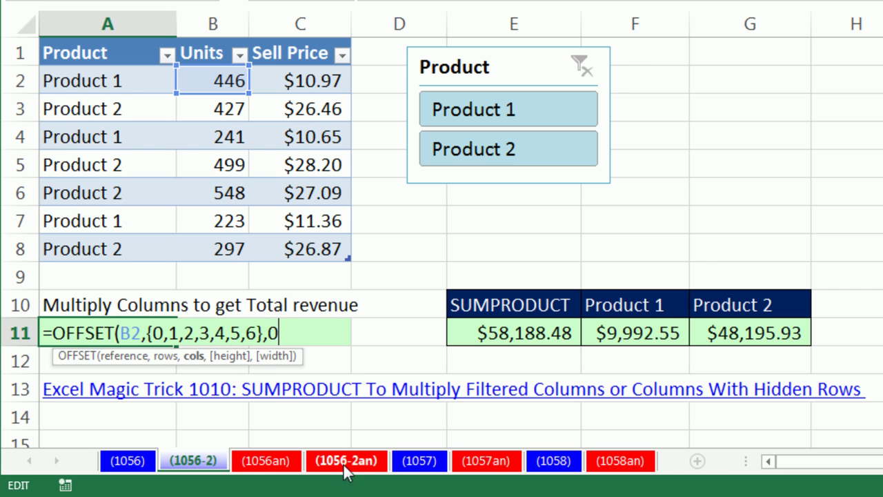
{"action": "key", "text": "BackSpace"}
{"action": "type", "text": ")"}
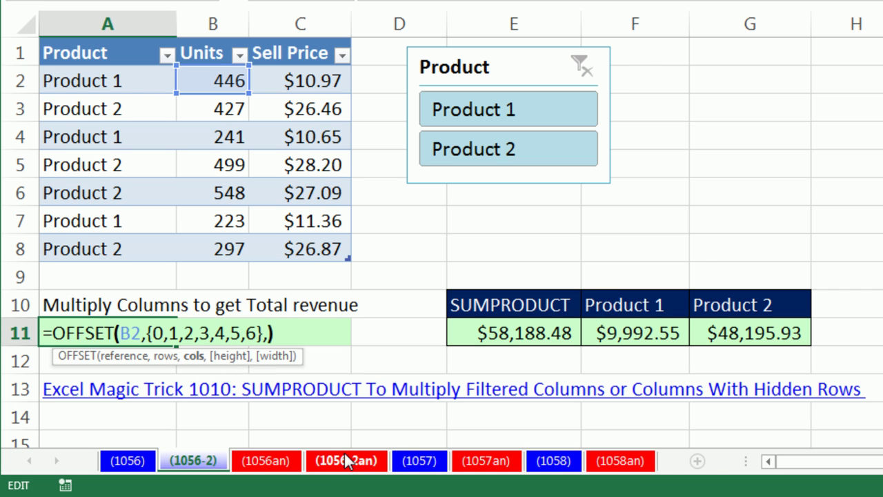
Examine the rows argument in the A11 OFFSET formula, then evaluate the whole formula in place and restore its text.
{"action": "left_click", "coordinate": [202, 331]}
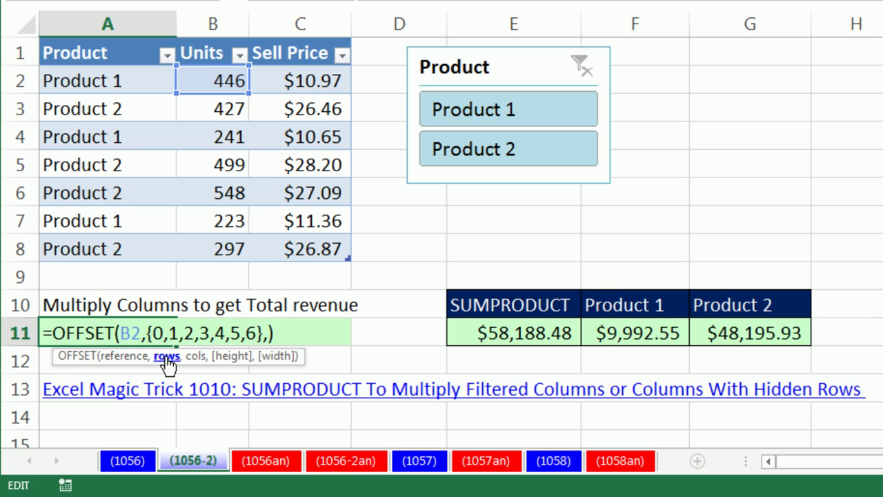
{"action": "left_click", "coordinate": [167, 356]}
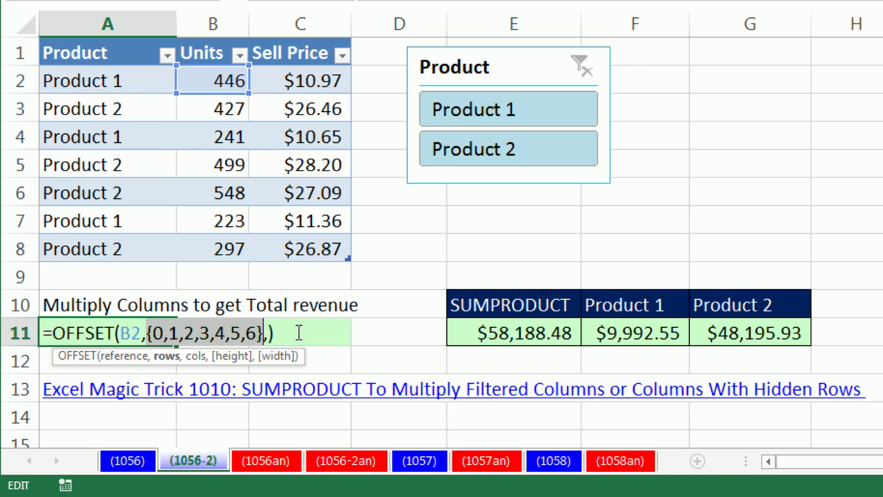
{"action": "left_click_drag", "start_coordinate": [296, 331], "coordinate": [3, 322]}
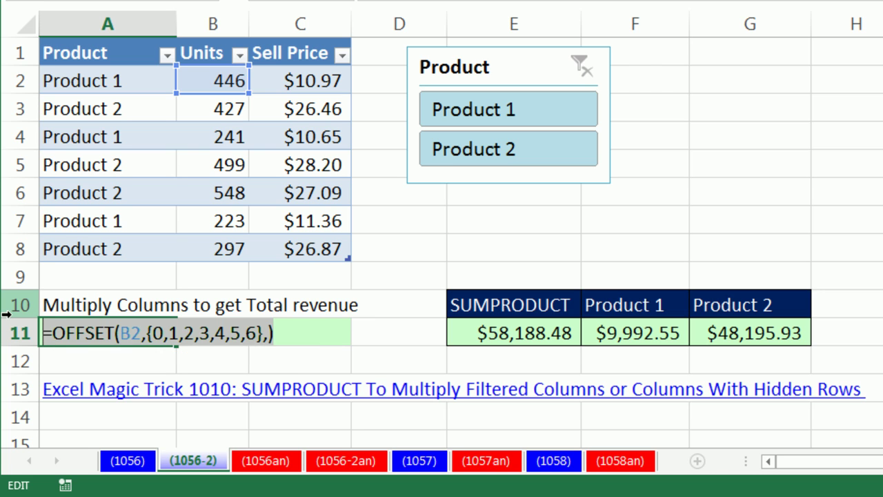
{"action": "key", "text": "F9"}
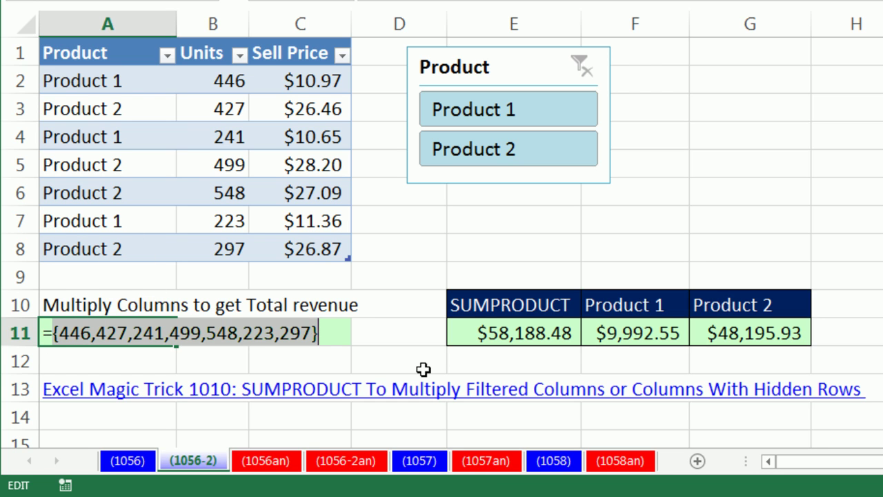
{"action": "key", "text": "ctrl+z"}
Wrap the OFFSET in A11 in SUBTOTAL with function number 9 (SUM), giving =SUBTOTAL(9,OFFSET(B2,{0,1,2,3,4,5,6},)).
{"action": "left_click", "coordinate": [53, 333]}
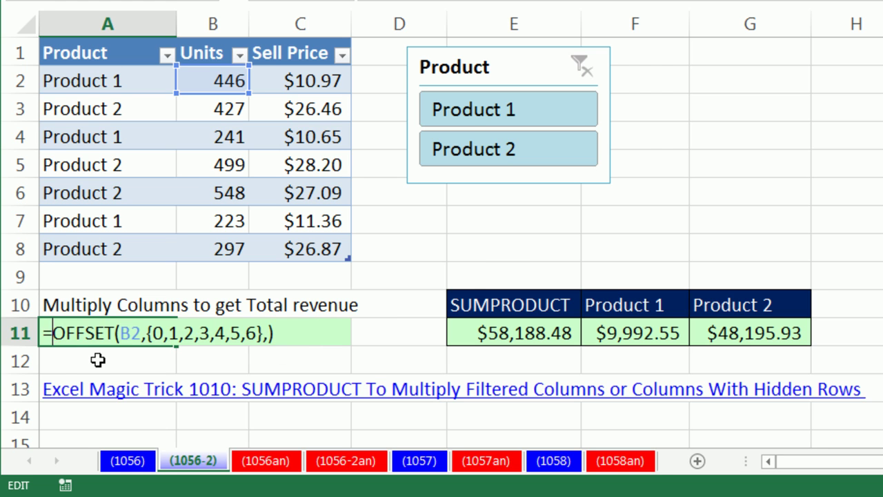
{"action": "type", "text": "sub"}
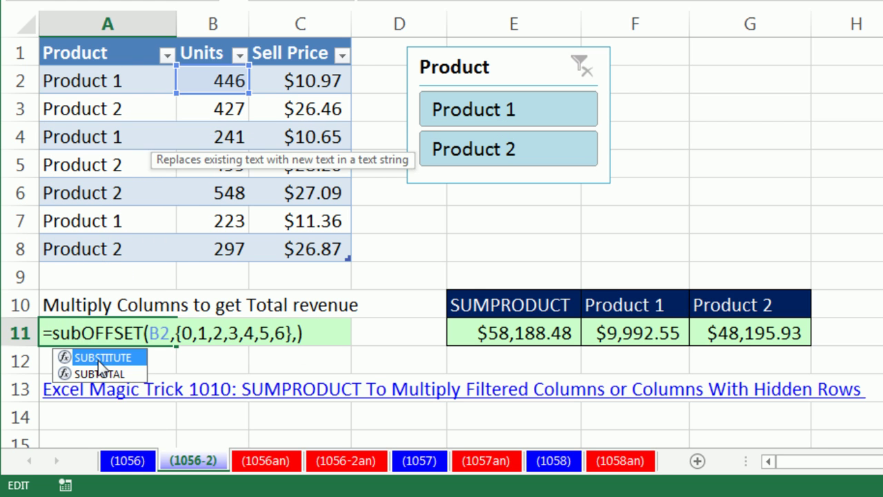
{"action": "double_click", "coordinate": [99, 372]}
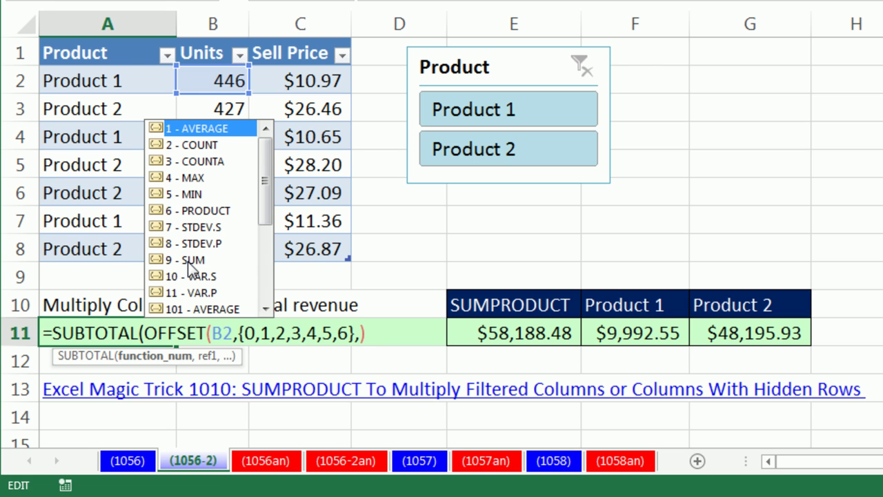
{"action": "double_click", "coordinate": [188, 261]}
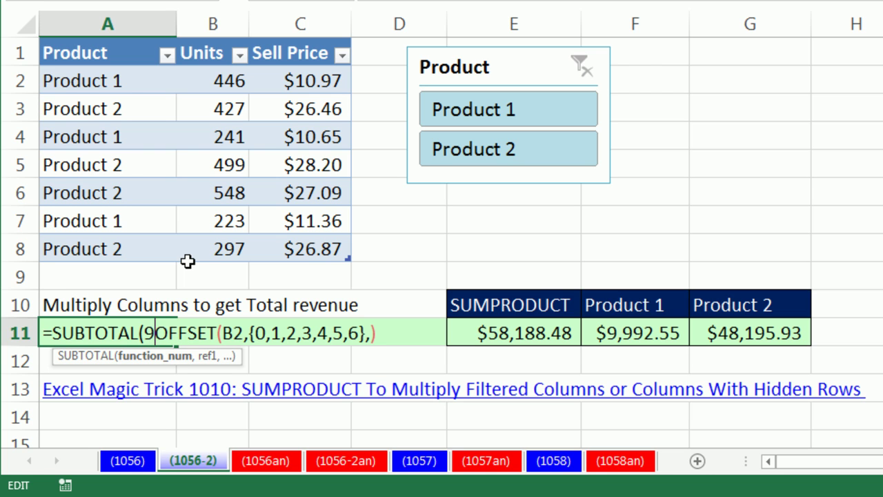
{"action": "type", "text": ","}
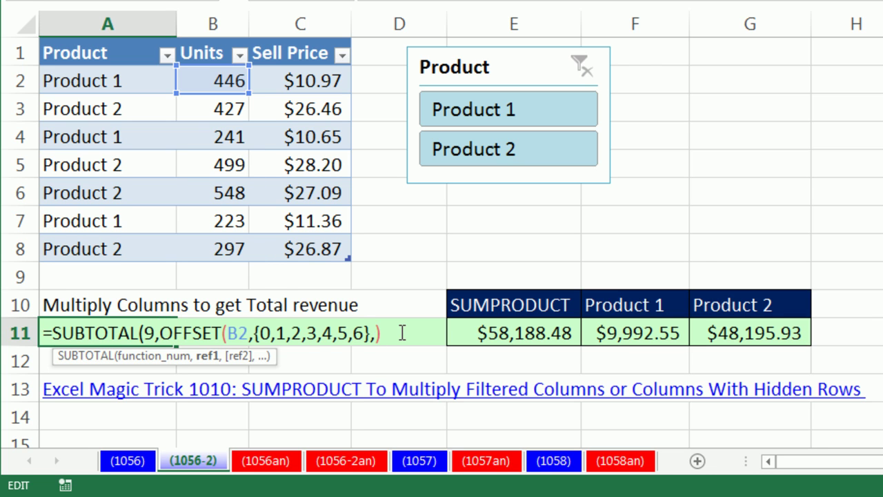
{"action": "type", "text": ")"}
Preview the evaluated SUBTOTAL formula in A11, restore its text, and enter the formula.
{"action": "left_click_drag", "start_coordinate": [421, 341], "coordinate": [4, 307]}
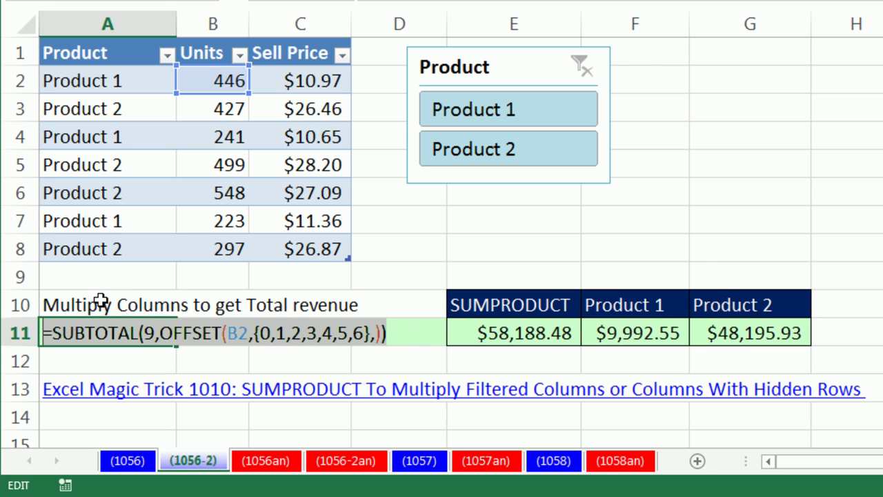
{"action": "key", "text": "F9"}
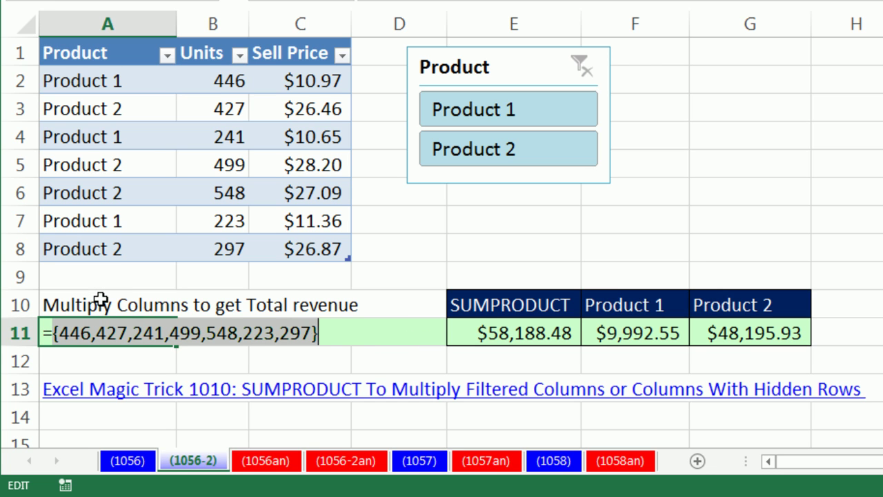
{"action": "key", "text": "ctrl+z"}
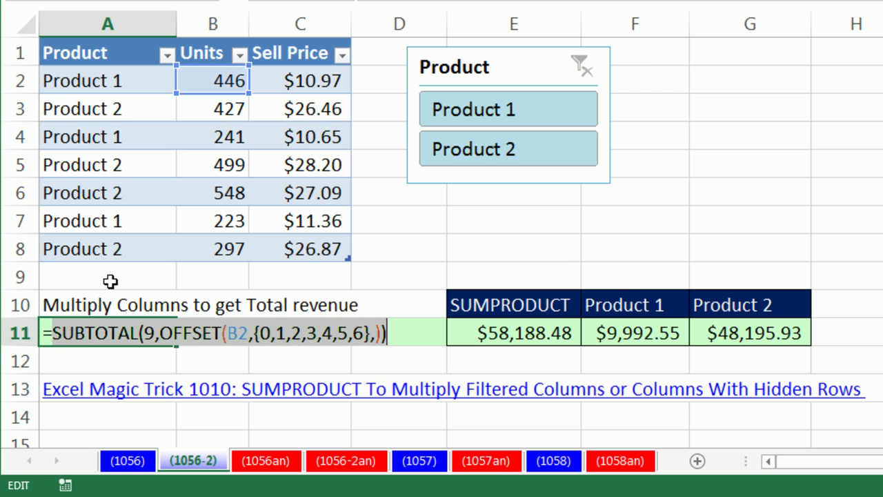
{"action": "key", "text": "Return"}
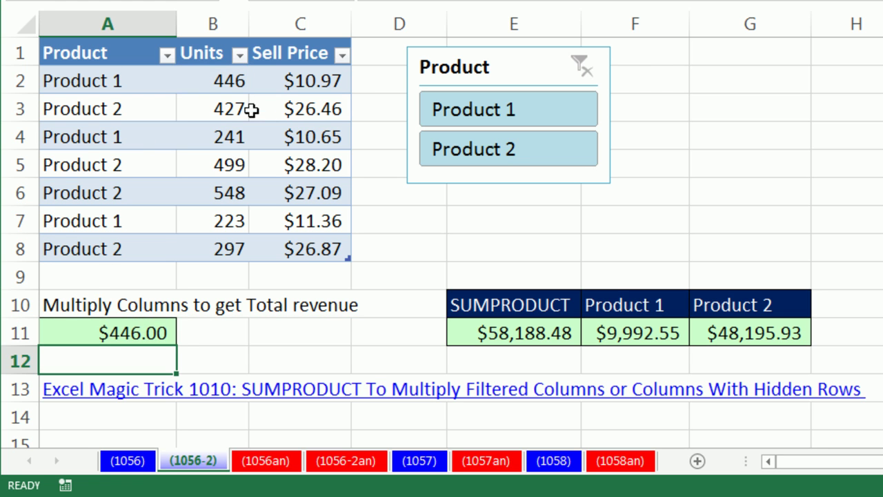
Filter the table to Product 1 with the slicer and evaluate the whole A11 formula in place, restoring its text after the preview.
{"action": "left_click", "coordinate": [488, 110]}
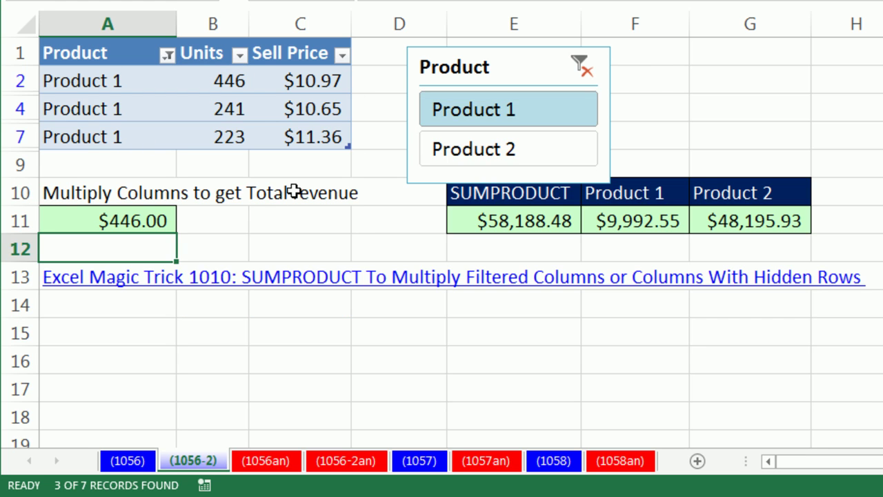
{"action": "double_click", "coordinate": [109, 220]}
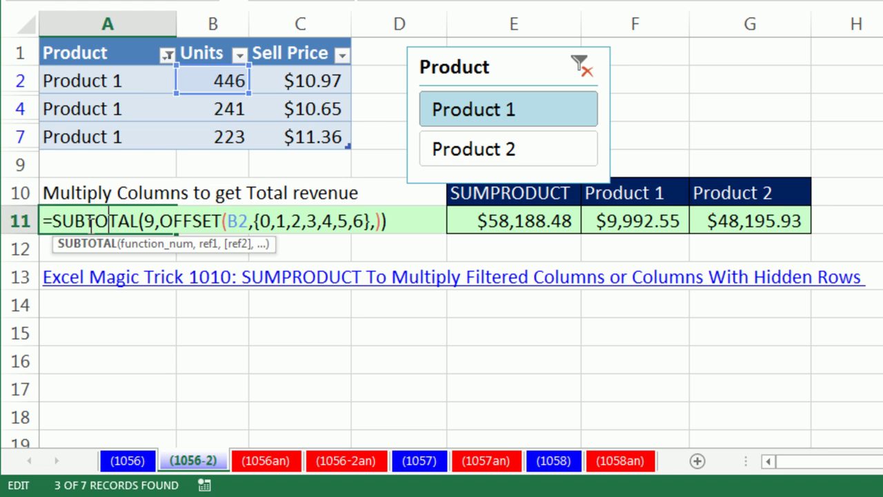
{"action": "left_click_drag", "start_coordinate": [110, 221], "coordinate": [507, 218]}
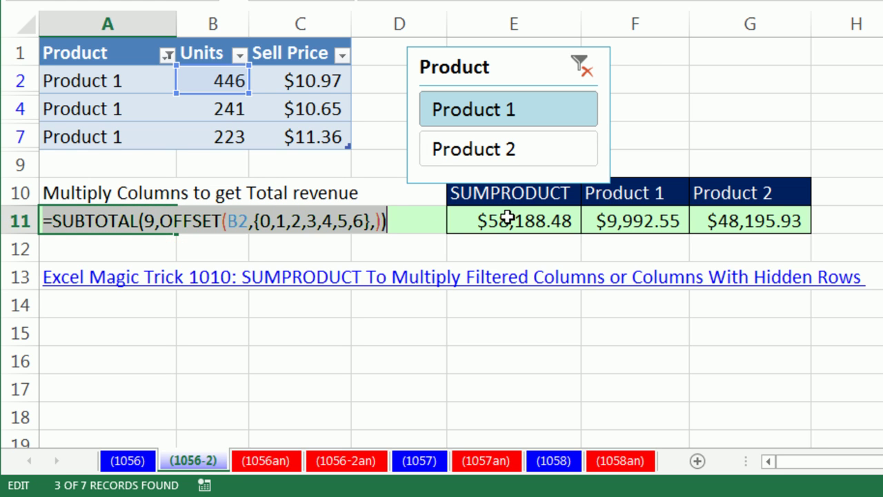
{"action": "key", "text": "F9"}
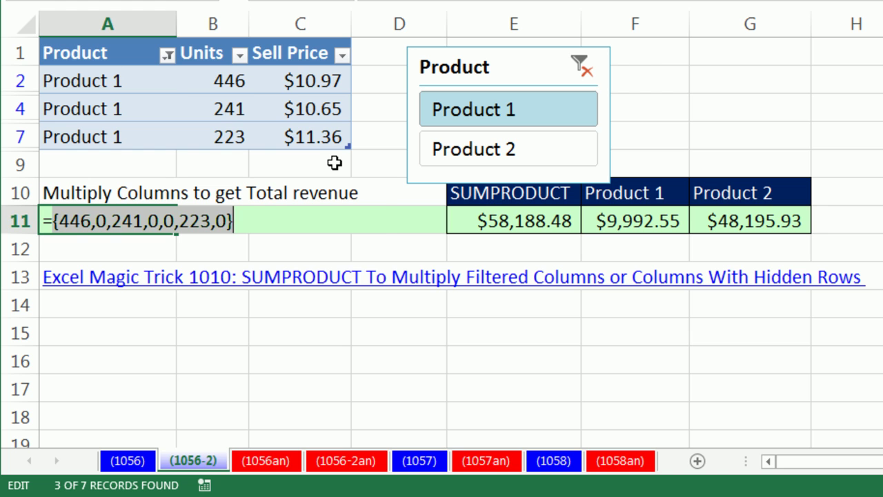
{"action": "key", "text": "ctrl+z"}
Replace the hard-coded array {0,1,2,3,4,5,6} in the OFFSET rows argument of A11 with ROW(ProductTable[Units]).
{"action": "left_click", "coordinate": [256, 222]}
{"action": "left_click_drag", "start_coordinate": [257, 223], "coordinate": [373, 221]}
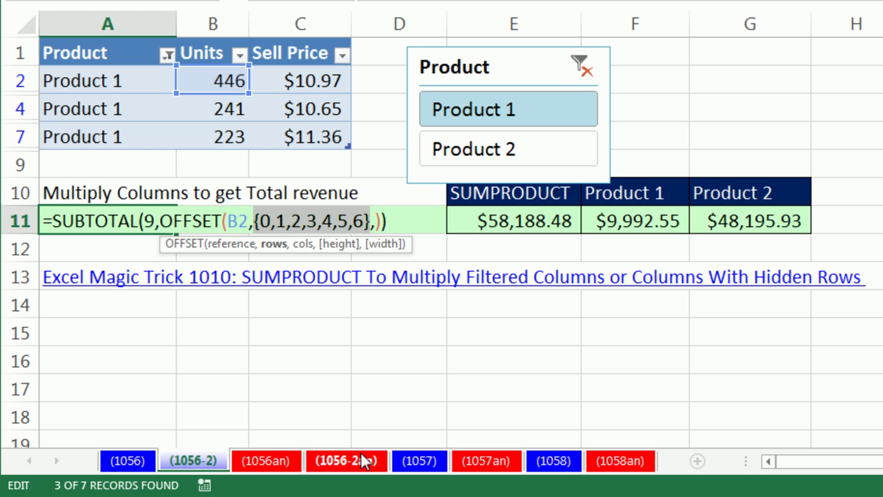
{"action": "type", "text": "row"}
{"action": "key", "text": "Tab"}
{"action": "type", "text": "pr"}
{"action": "double_click", "coordinate": [366, 344]}
{"action": "type", "text": "[un"}
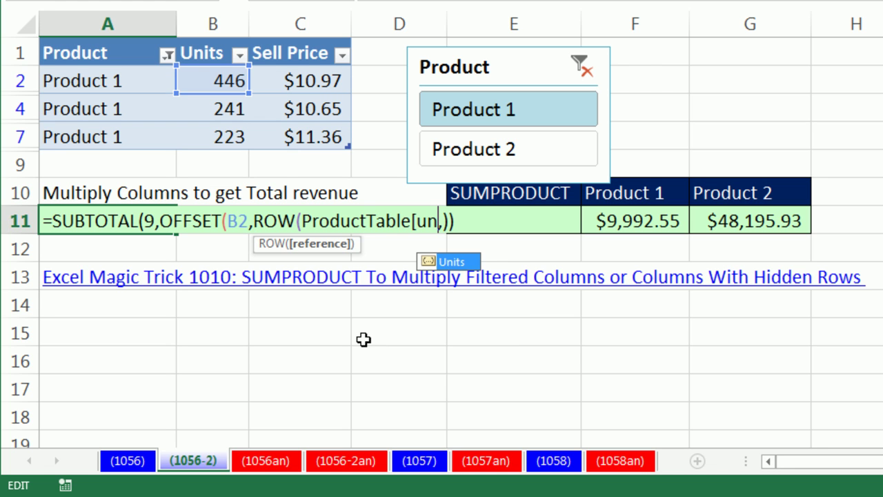
{"action": "key", "text": "Tab"}
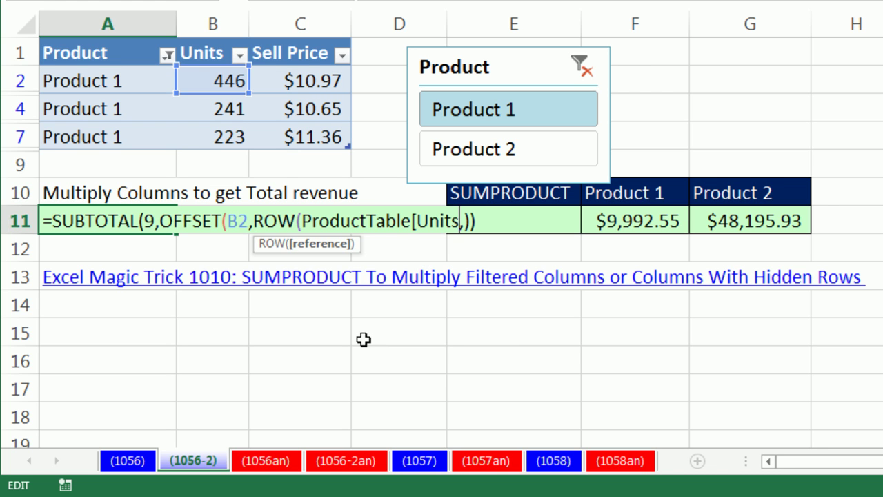
{"action": "type", "text": "]"}
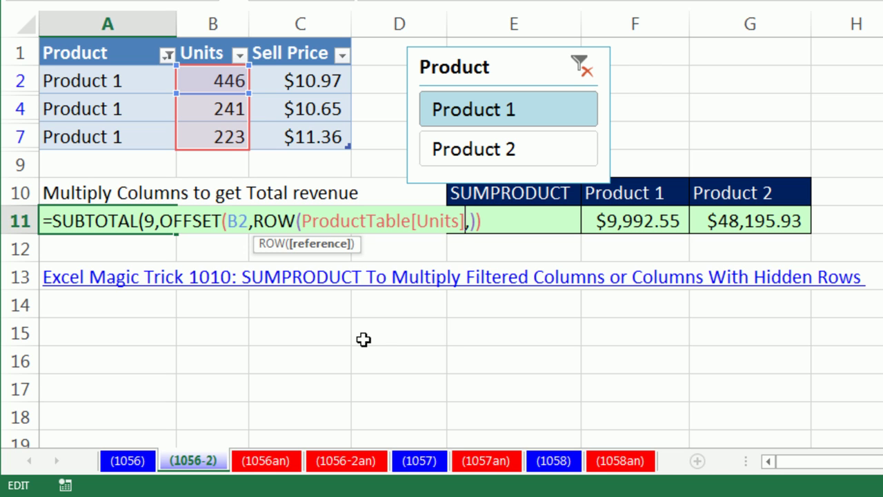
{"action": "type", "text": ")"}
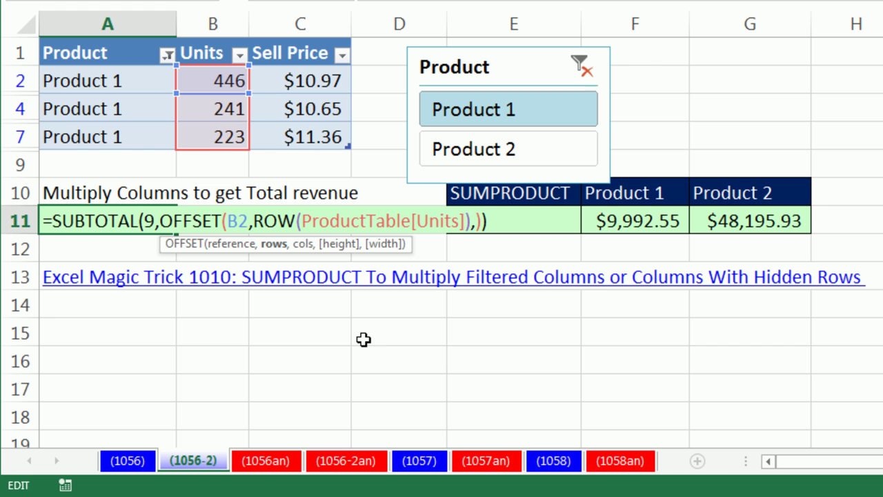
Subtract the first Units cell's row number in the rows argument so it reads ROW(ProductTable[Units])-ROW(B2).
{"action": "type", "text": "-row"}
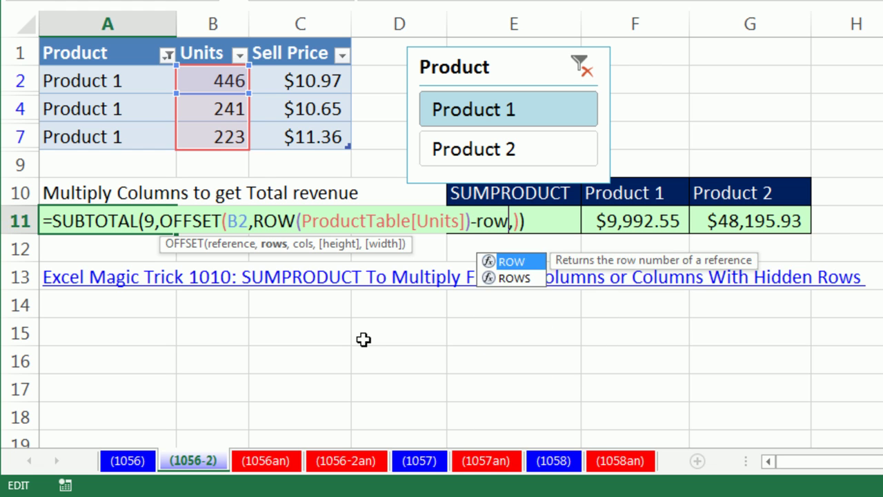
{"action": "key", "text": "Tab"}
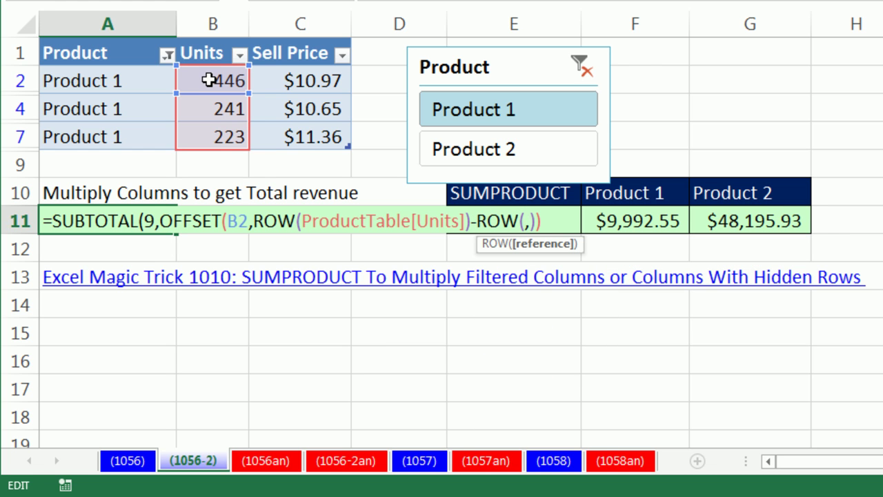
{"action": "left_click", "coordinate": [209, 80]}
{"action": "type", "text": ")"}
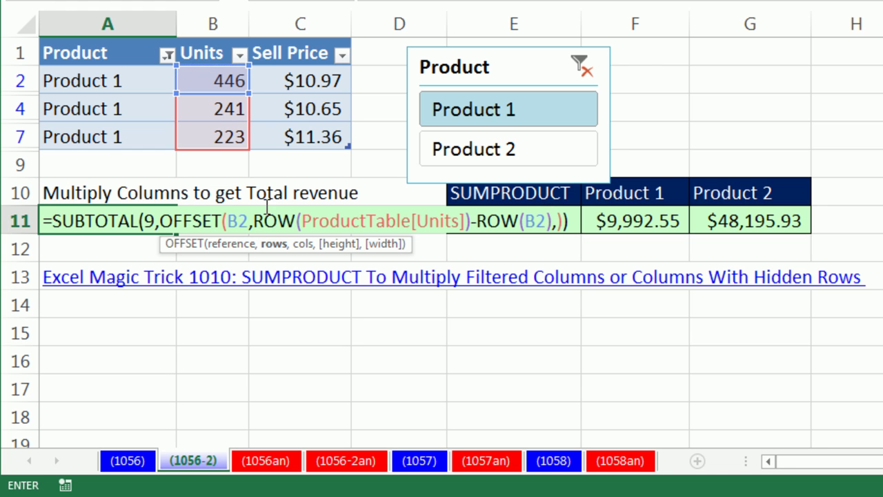
Evaluate the rows argument and the entire SUBTOTAL formula in A11 in turn, restoring the formula text after each preview.
{"action": "left_click", "coordinate": [282, 248]}
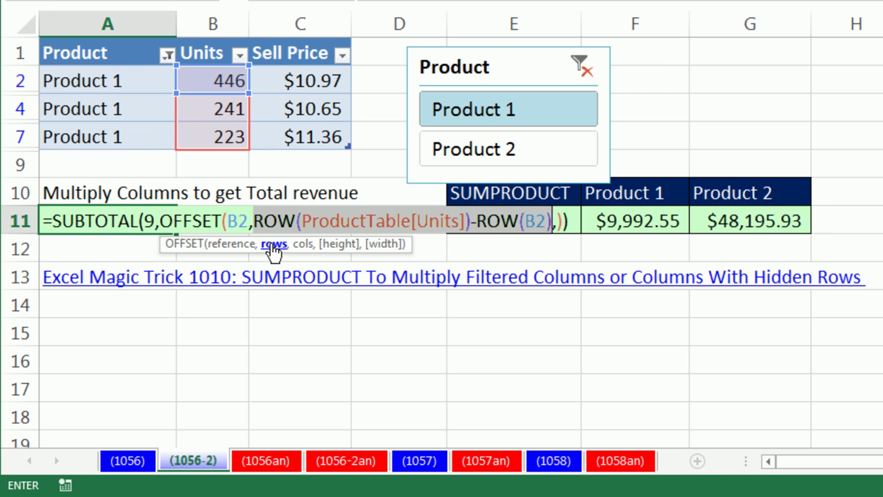
{"action": "key", "text": "F9"}
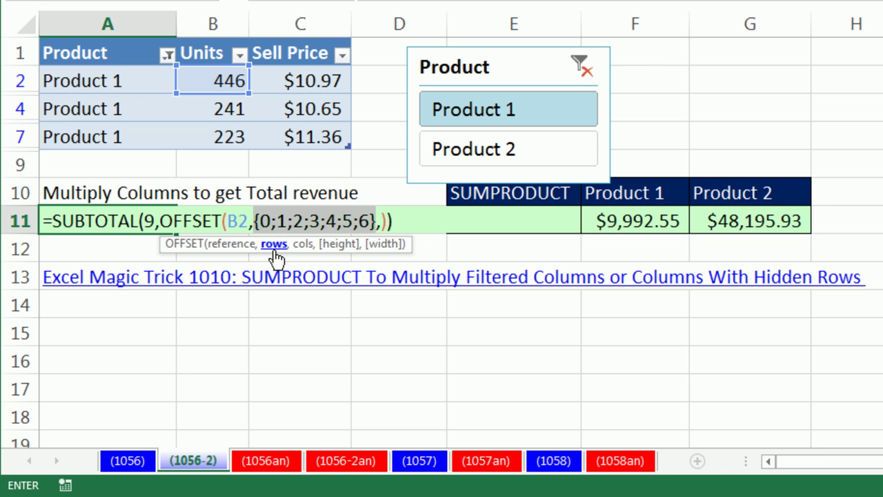
{"action": "key", "text": "ctrl+z"}
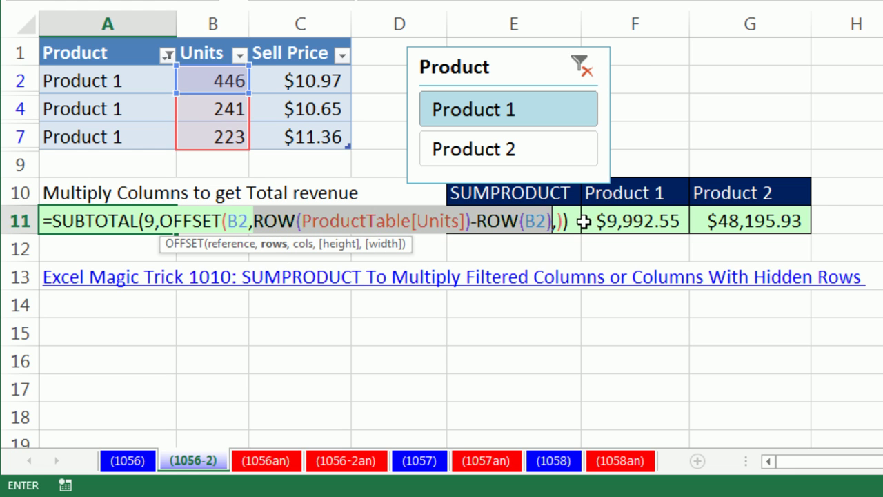
{"action": "left_click_drag", "start_coordinate": [580, 221], "coordinate": [2, 200]}
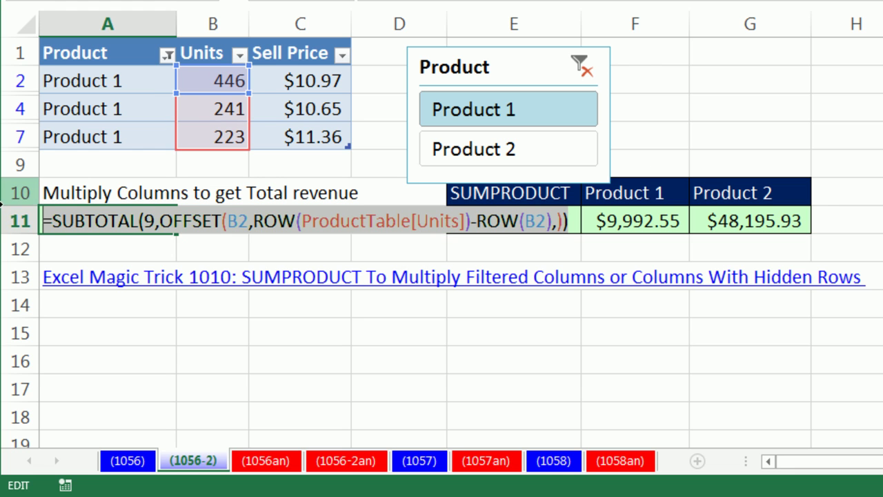
{"action": "key", "text": "F9"}
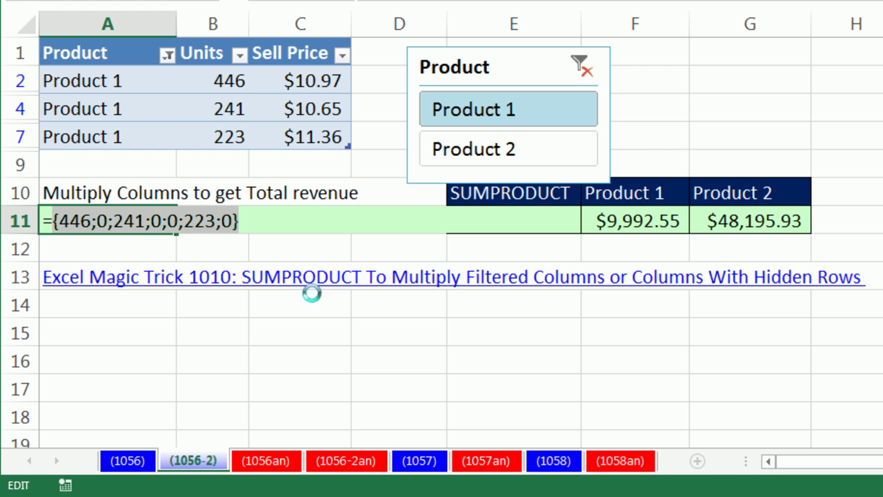
{"action": "key", "text": "ctrl+z"}
Insert SUMPRODUCT( in front of SUBTOTAL in A11 so the subtotal array becomes its first argument.
{"action": "key", "text": "Left"}
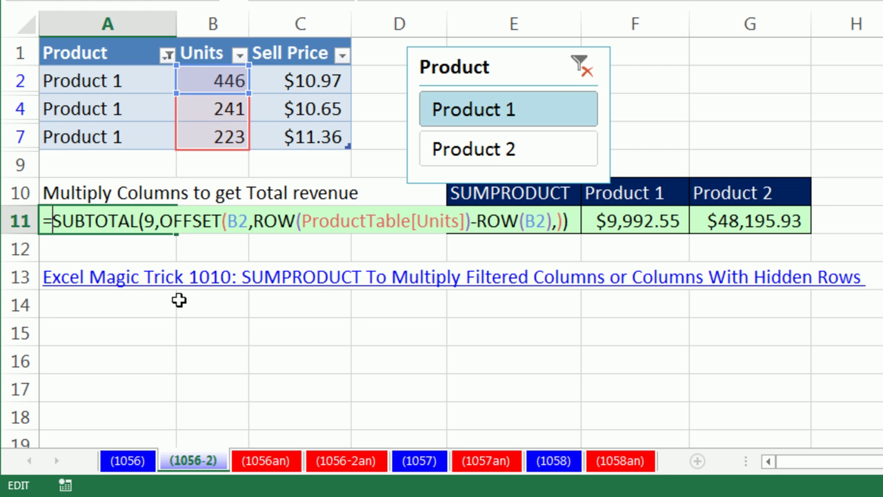
{"action": "type", "text": "sump"}
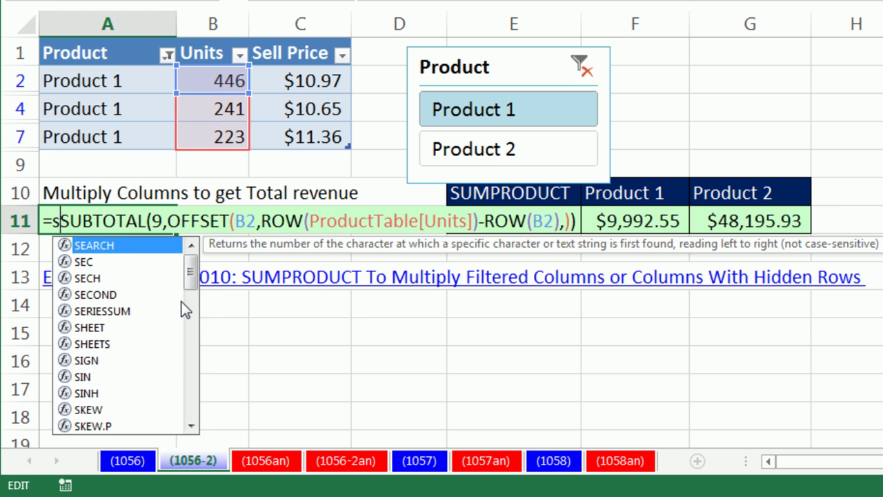
{"action": "key", "text": "Tab"}
Evaluate the array1 argument of SUMPRODUCT to preview its values, restore the formula text, and place the cursor at its end.
{"action": "left_click", "coordinate": [154, 246]}
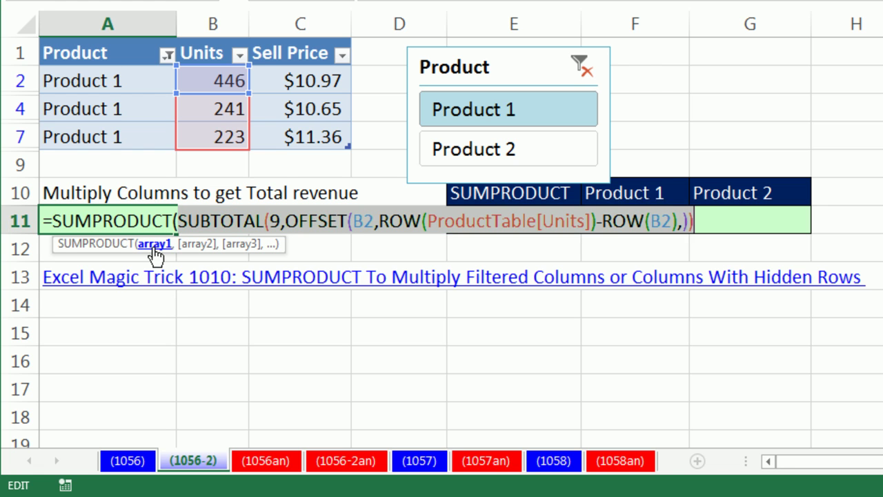
{"action": "key", "text": "F9"}
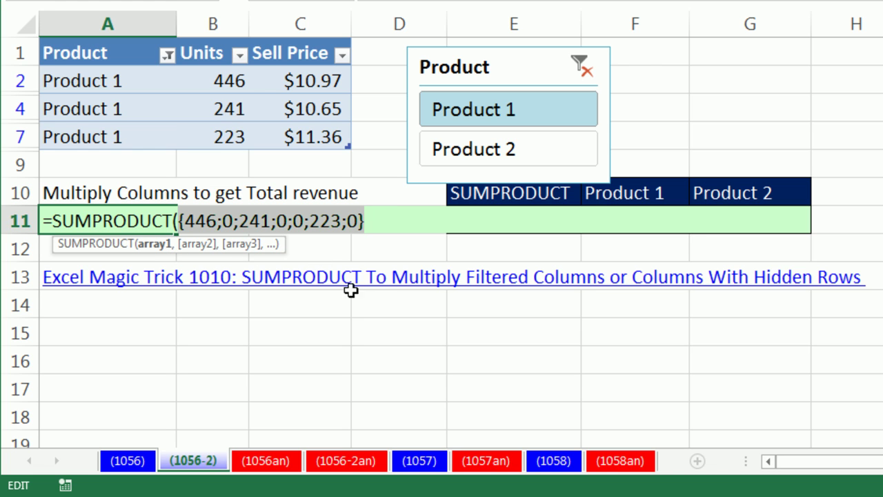
{"action": "key", "text": "ctrl+z"}
{"action": "left_click", "coordinate": [718, 221]}
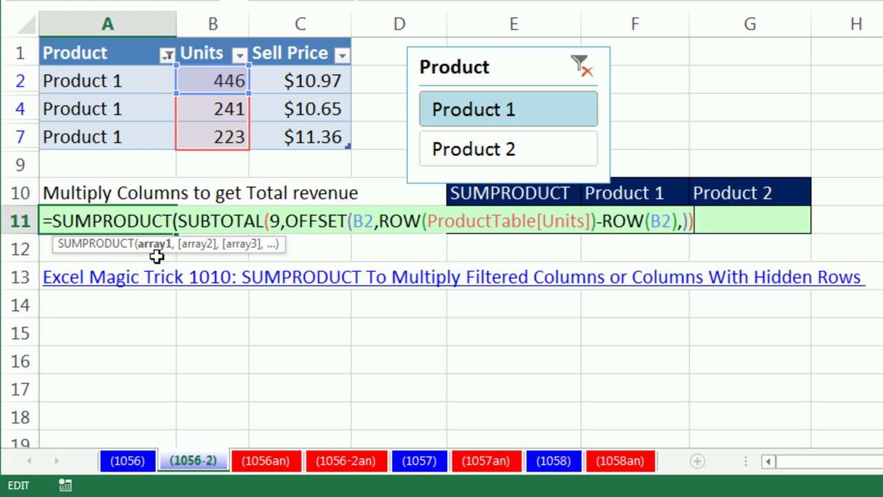
Add a second SUMPRODUCT argument in A11, replacing the selected C2:C7 range with a reference to ProductTable.
{"action": "type", "text": ","}
{"action": "left_click_drag", "start_coordinate": [300, 79], "coordinate": [305, 135]}
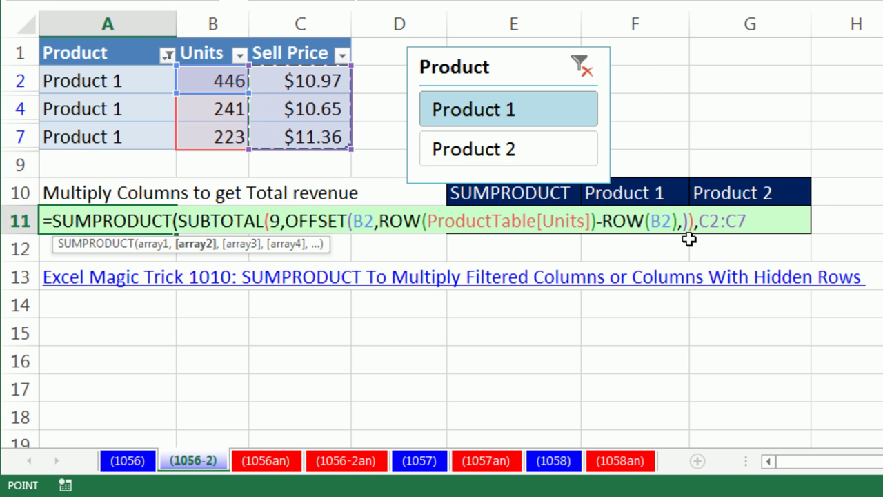
{"action": "left_click_drag", "start_coordinate": [696, 221], "coordinate": [790, 231]}
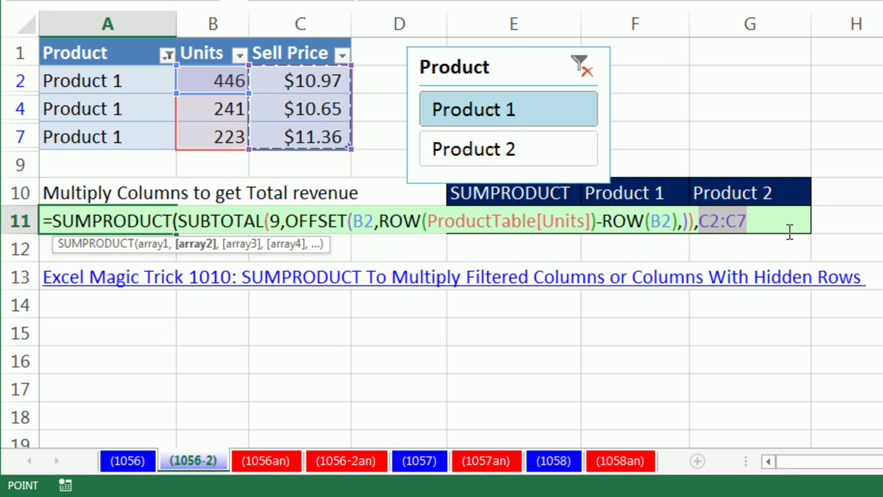
{"action": "type", "text": "pr"}
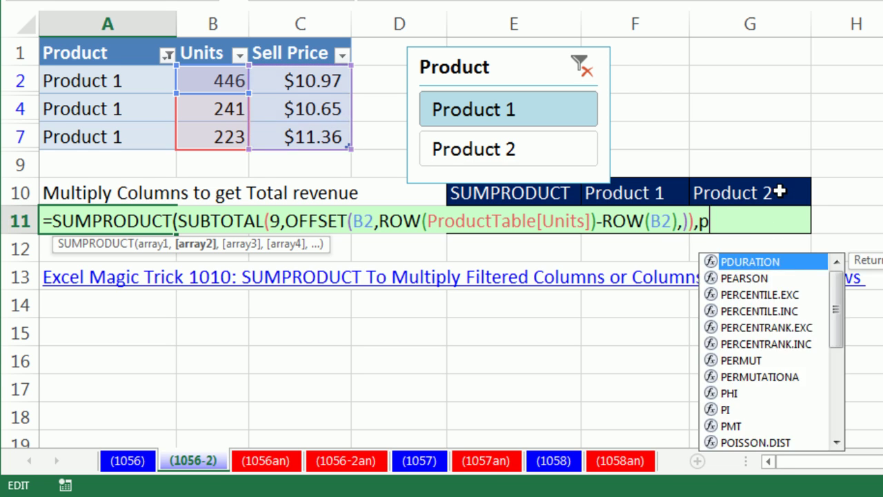
{"action": "key", "text": "Down"}
{"action": "key", "text": "Down"}
{"action": "key", "text": "Down"}
{"action": "key", "text": "Down"}
{"action": "key", "text": "Down"}
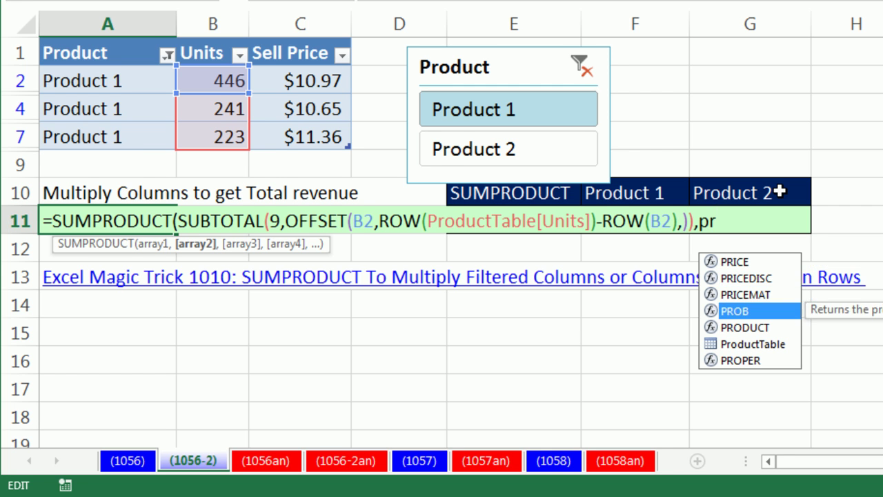
{"action": "key", "text": "Tab"}
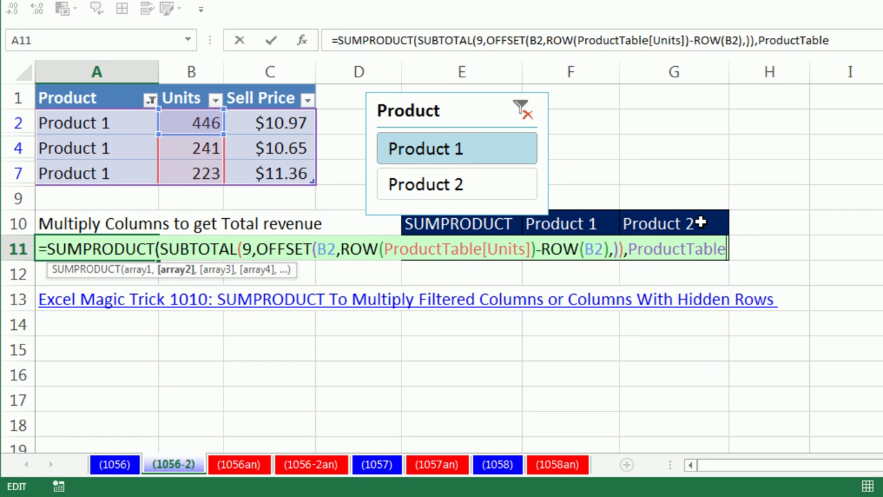
Complete the second argument as ProductTable[Sell Price], close the SUMPRODUCT function, and enter the formula in A11.
{"action": "type", "text": "[s"}
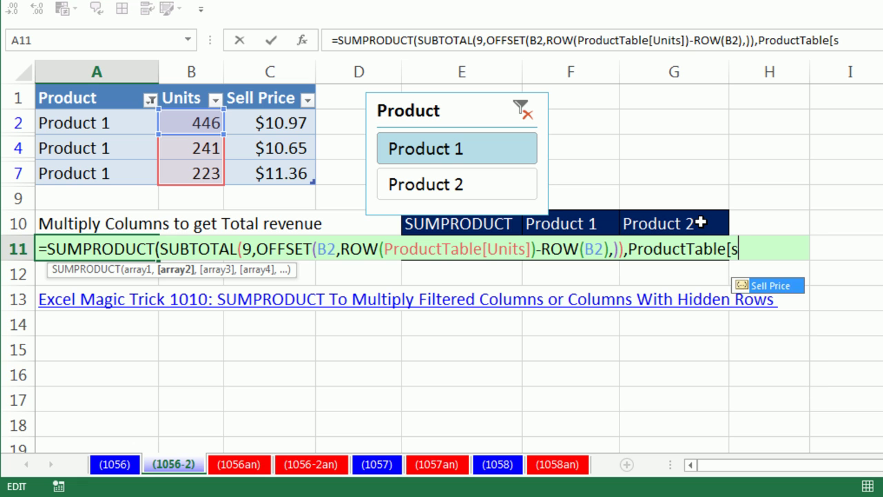
{"action": "key", "text": "Tab"}
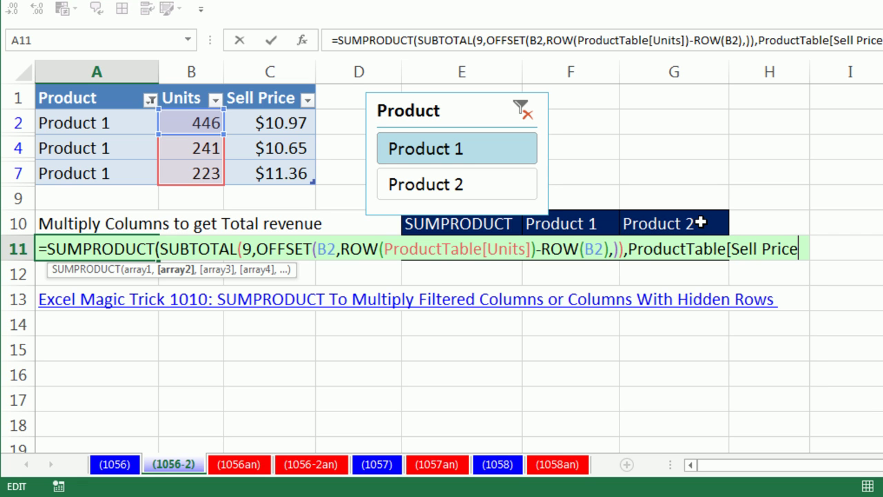
{"action": "type", "text": "]"}
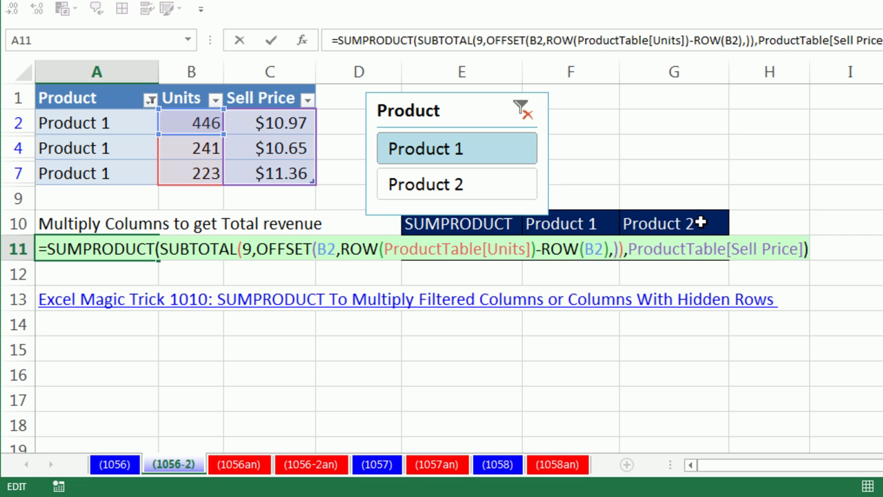
{"action": "type", "text": ")"}
{"action": "key", "text": "Return"}
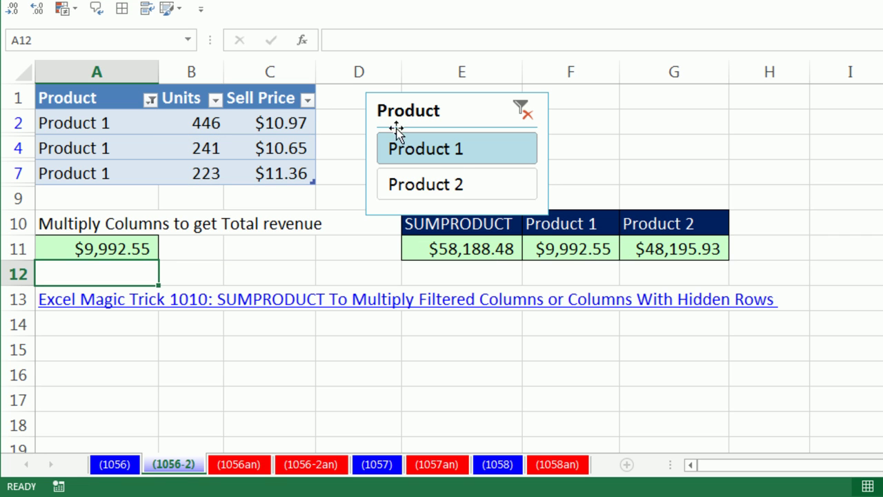
Test the A11 total by filtering the slicer to Product 2, Product 1, all products, and Product 1 again.
{"action": "left_click", "coordinate": [426, 183]}
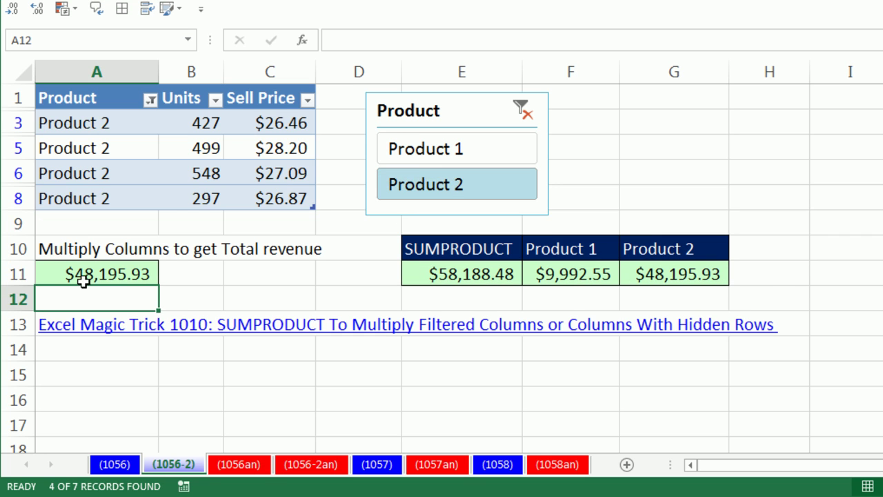
{"action": "left_click", "coordinate": [433, 153]}
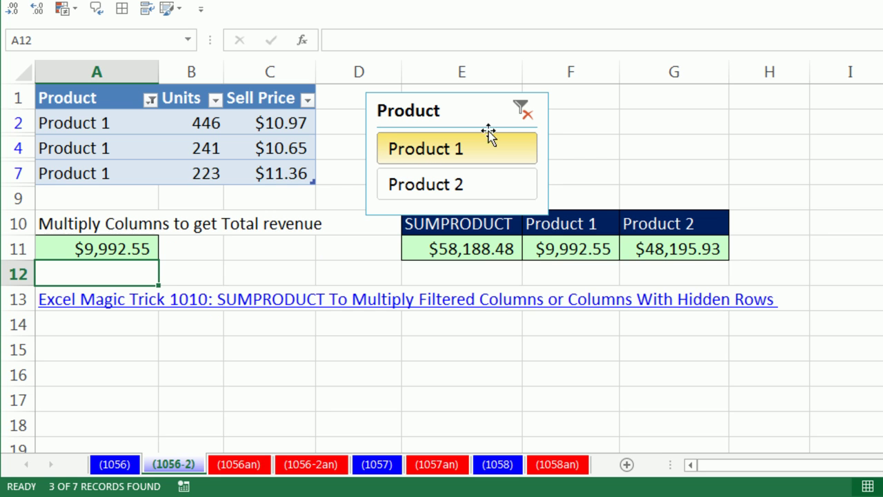
{"action": "left_click", "coordinate": [532, 110]}
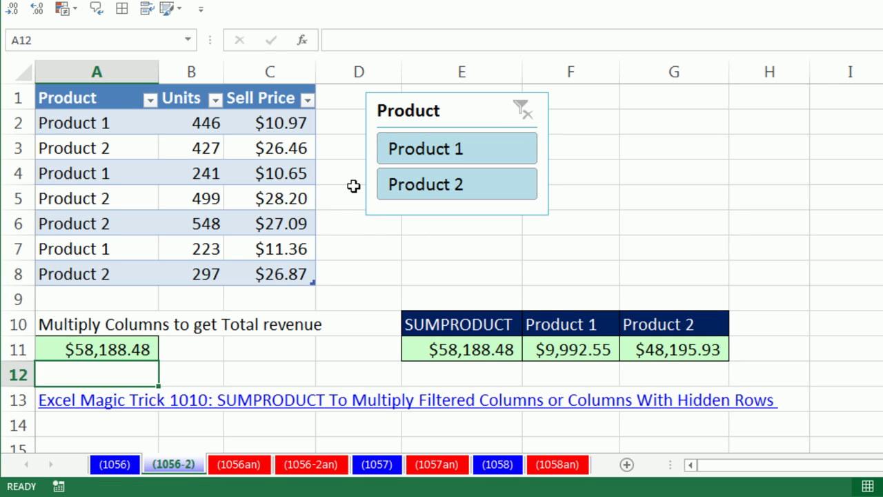
{"action": "left_click", "coordinate": [422, 153]}
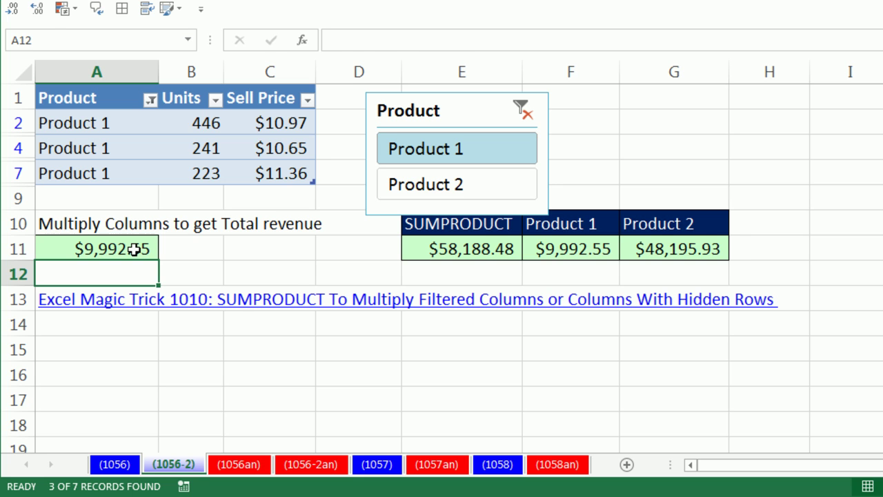
Open the SUMPRODUCT formula in A11 for editing.
{"action": "double_click", "coordinate": [133, 249]}
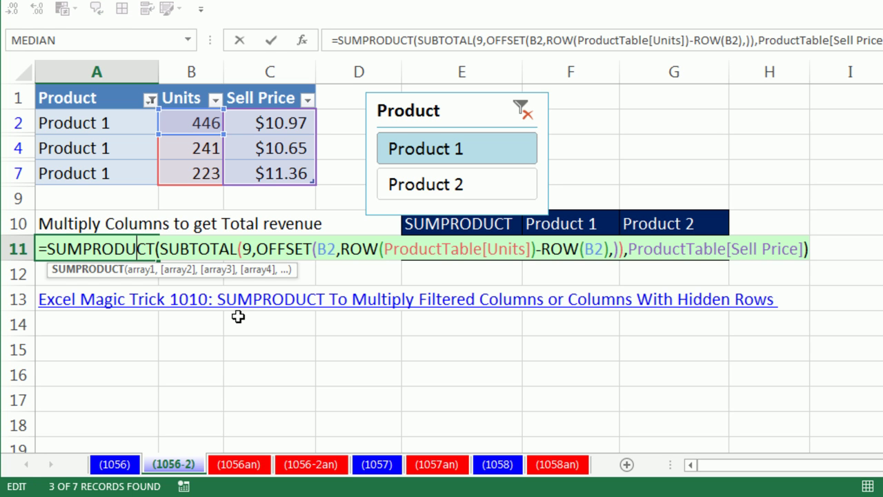